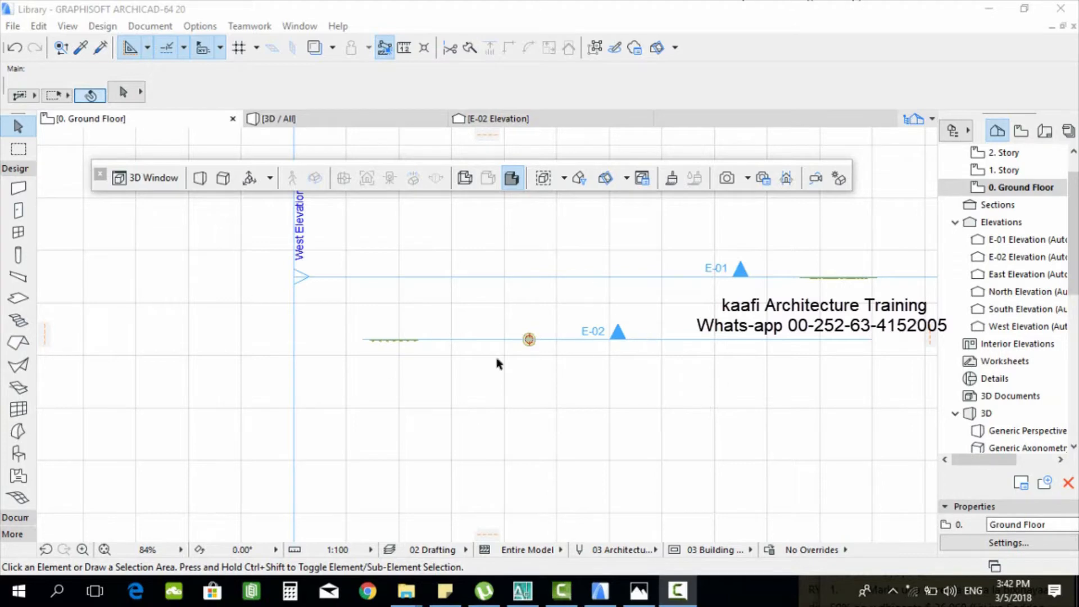
pyautogui.scroll(-2, 495, 365)
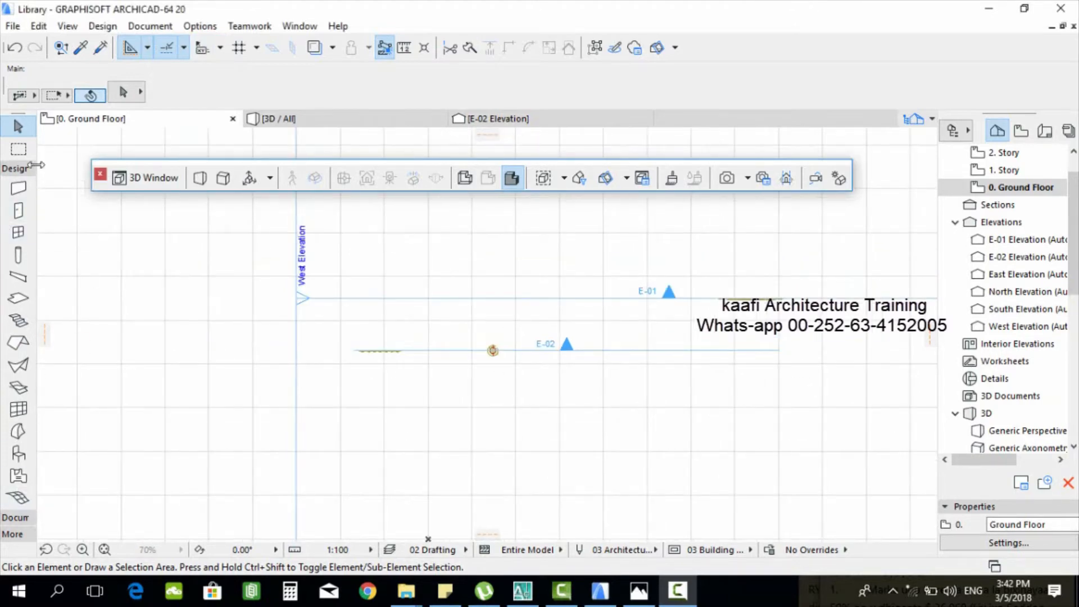
pyautogui.click(17, 169)
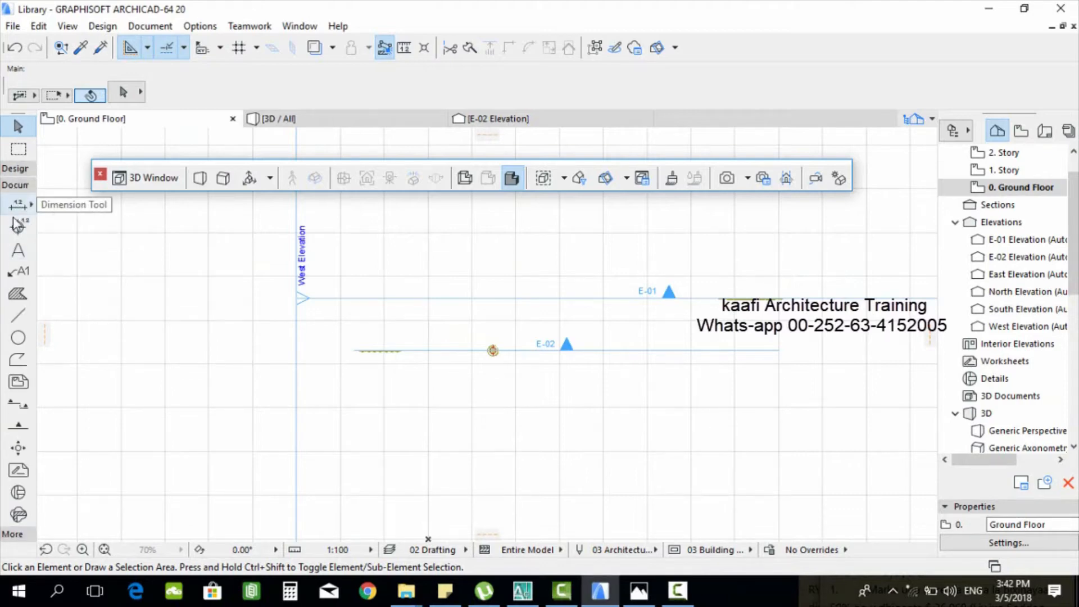
pyautogui.click(18, 428)
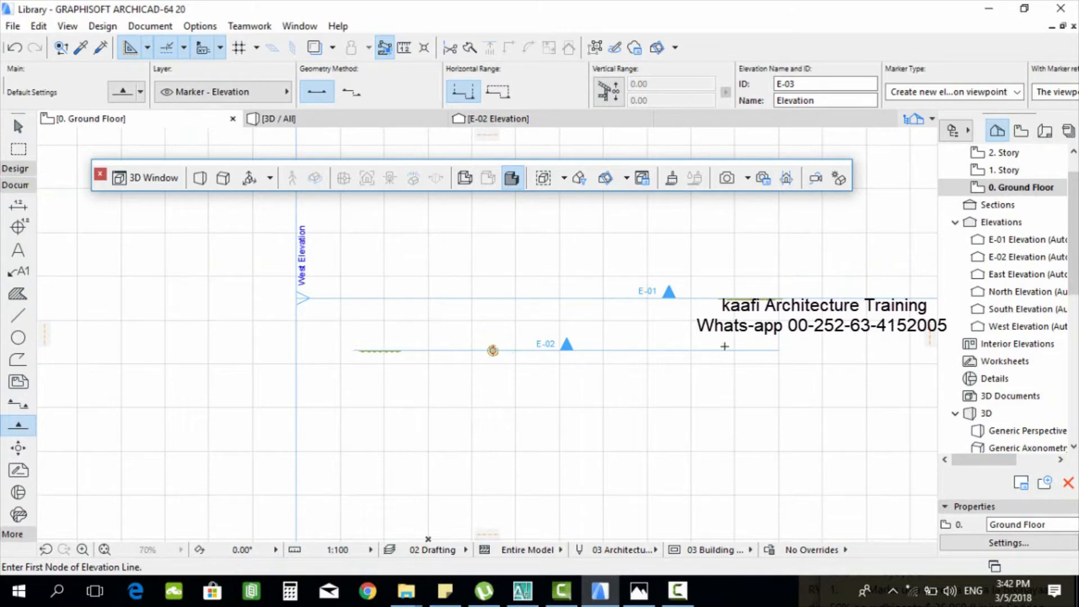
pyautogui.scroll(-4, 524, 338)
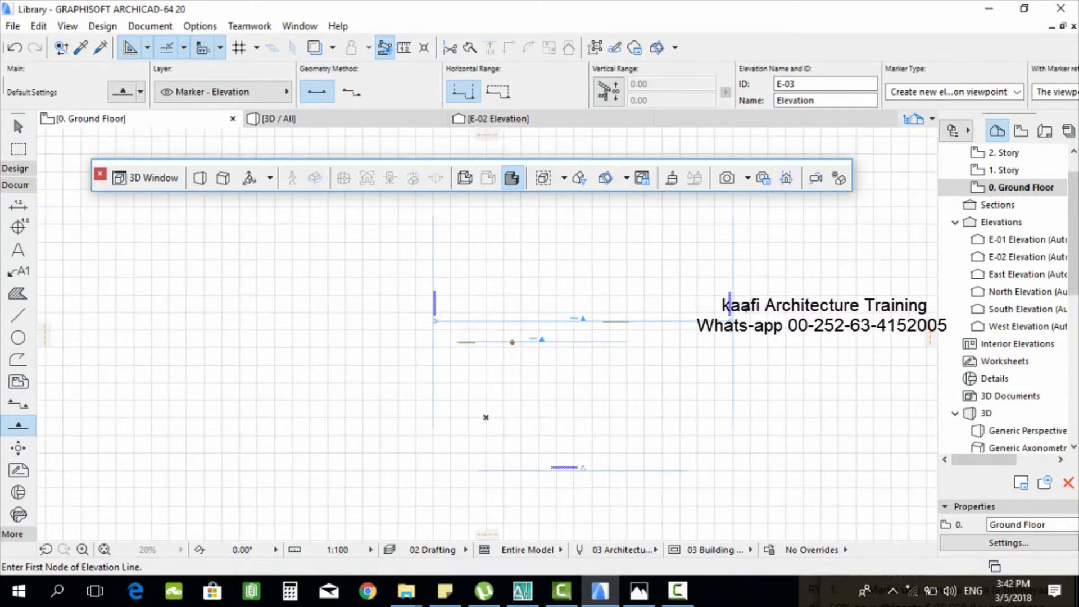
pyautogui.scroll(5, 587, 310)
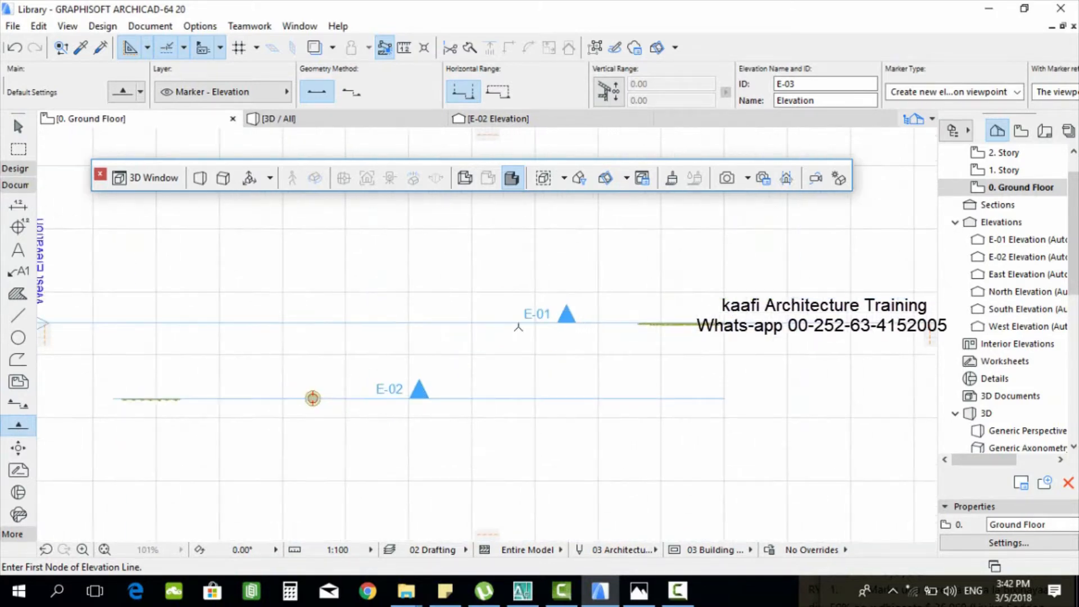
pyautogui.scroll(-4, 543, 320)
pyautogui.scroll(7, 504, 352)
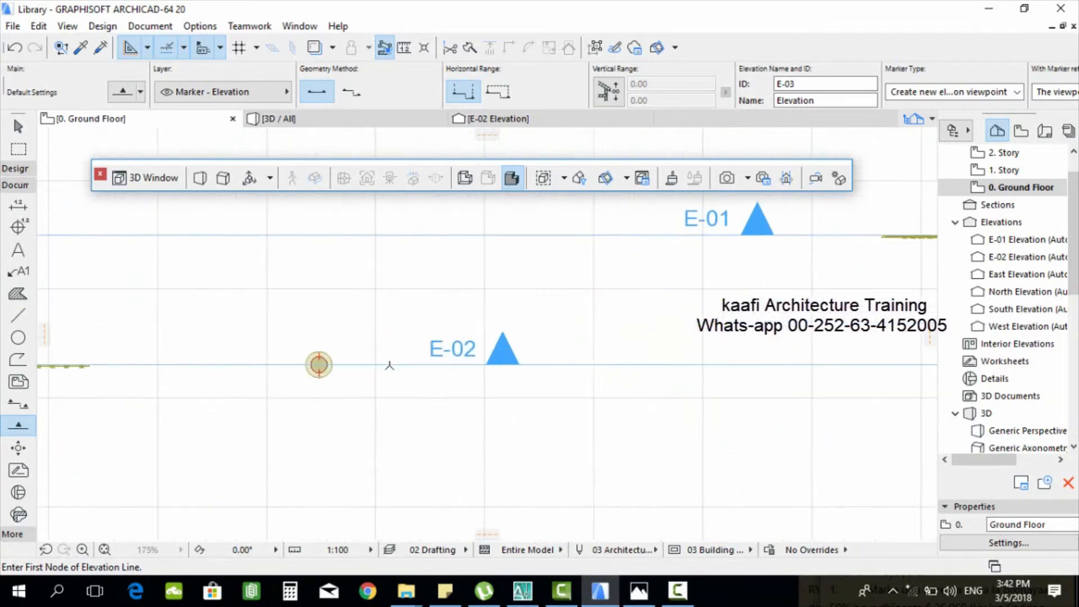
pyautogui.scroll(-4, 447, 218)
pyautogui.click(395, 316)
pyautogui.click(741, 316)
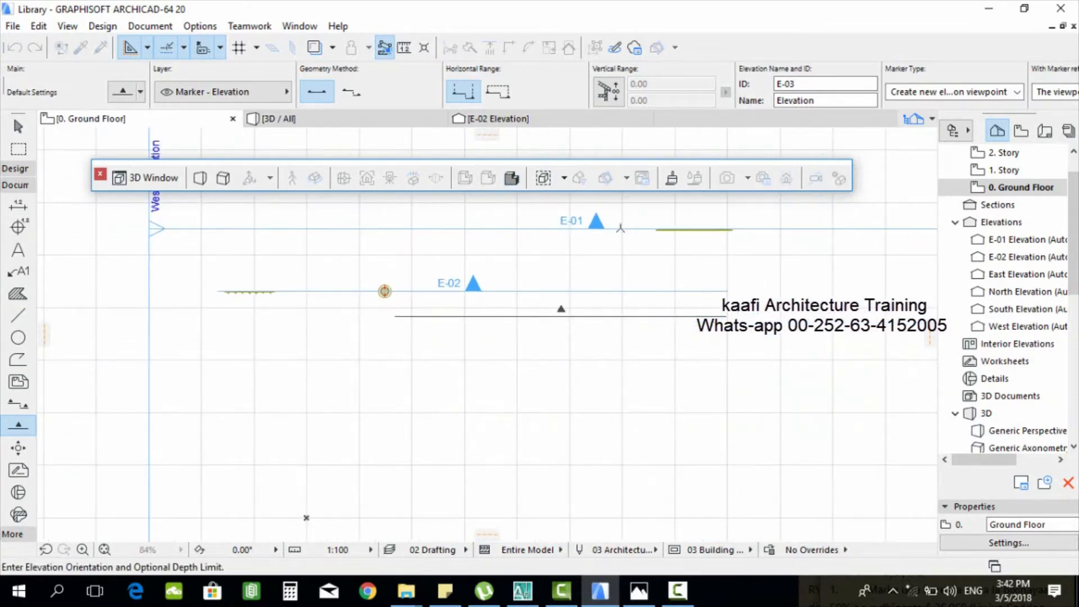
pyautogui.press('Escape')
pyautogui.scroll(2, 442, 285)
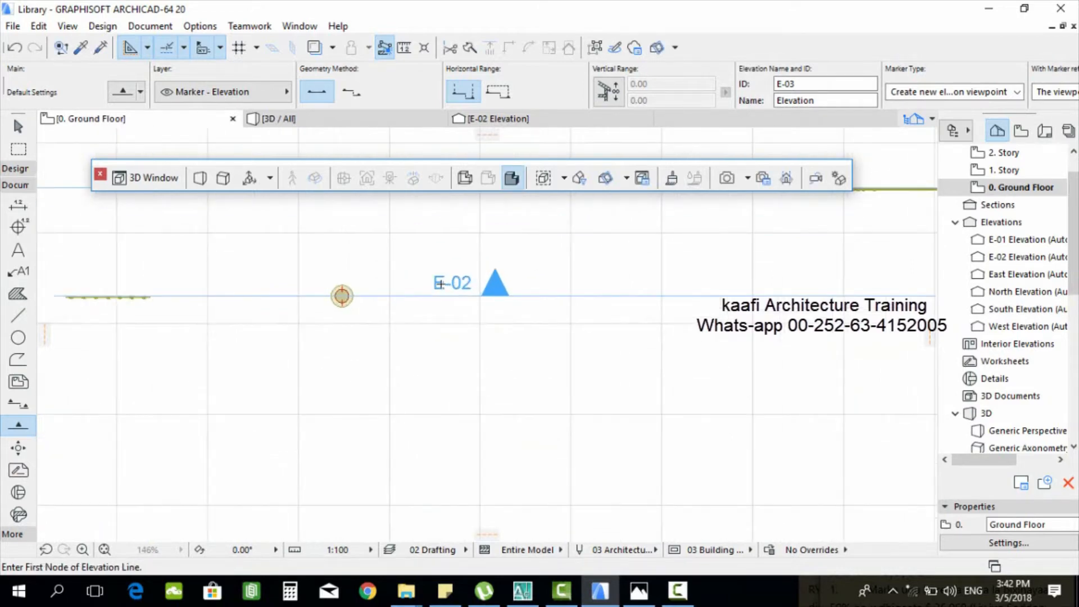
# Step: Open the E-02 elevation and examine the fence, the column with its capital, and the ornamental gate
pyautogui.doubleClick(1016, 260)
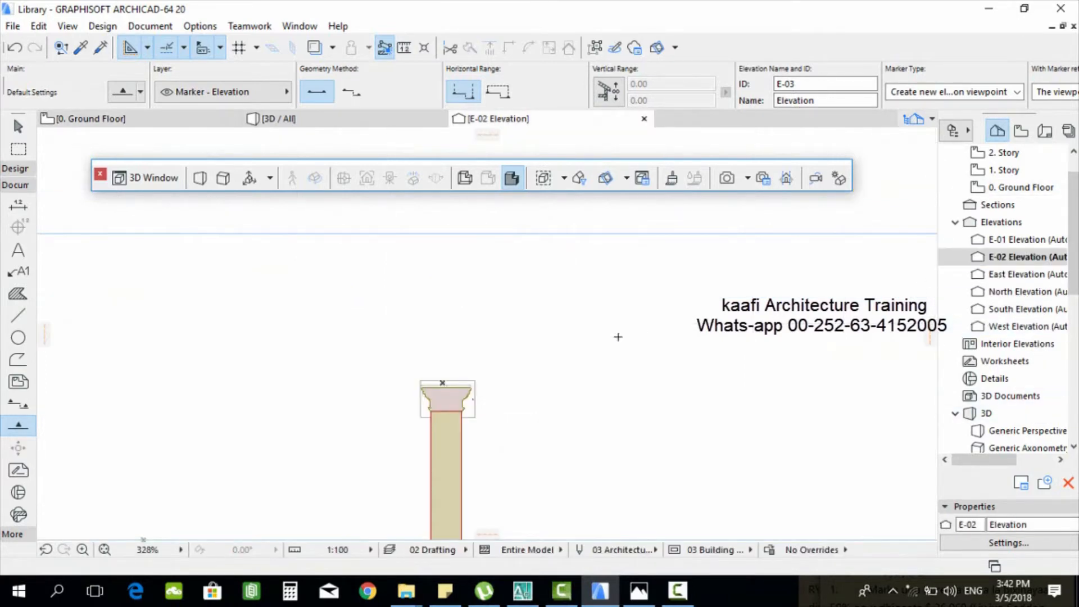
pyautogui.scroll(-3, 494, 325)
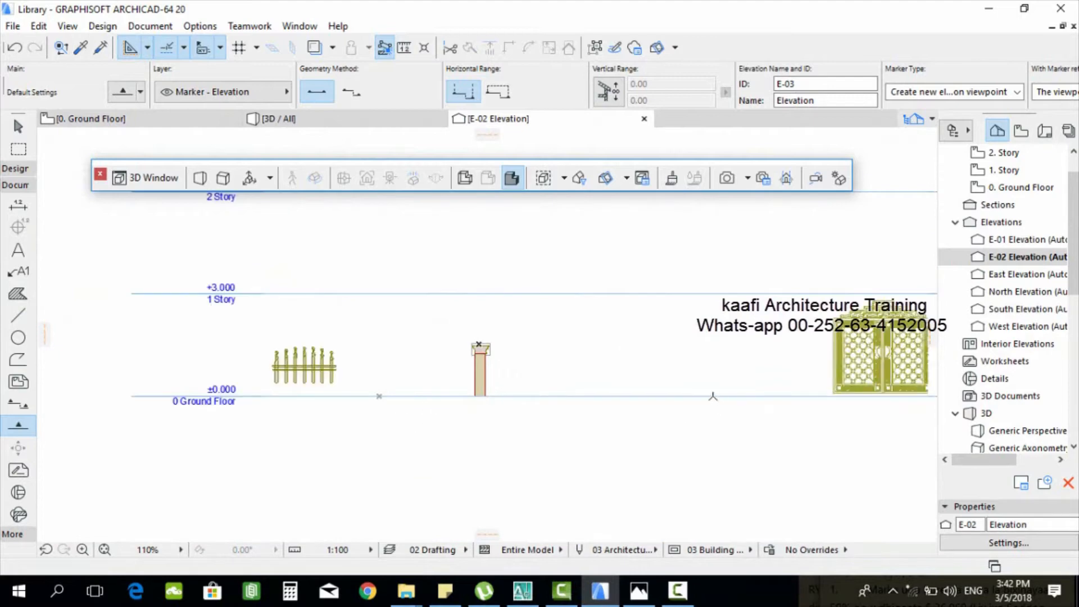
pyautogui.scroll(1, 713, 397)
pyautogui.scroll(3, 81, 359)
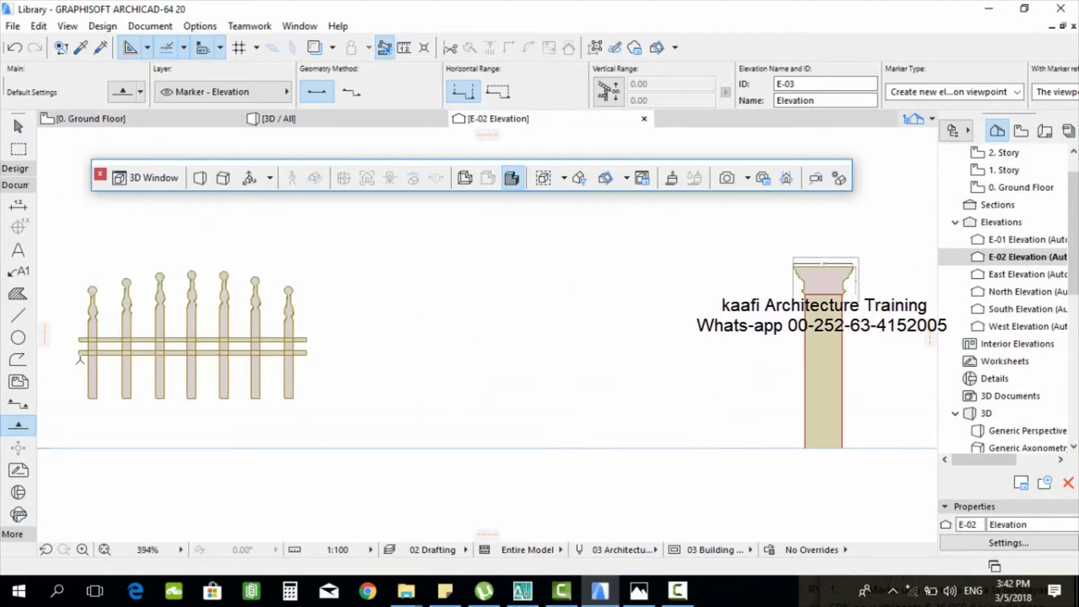
pyautogui.scroll(1, 79, 360)
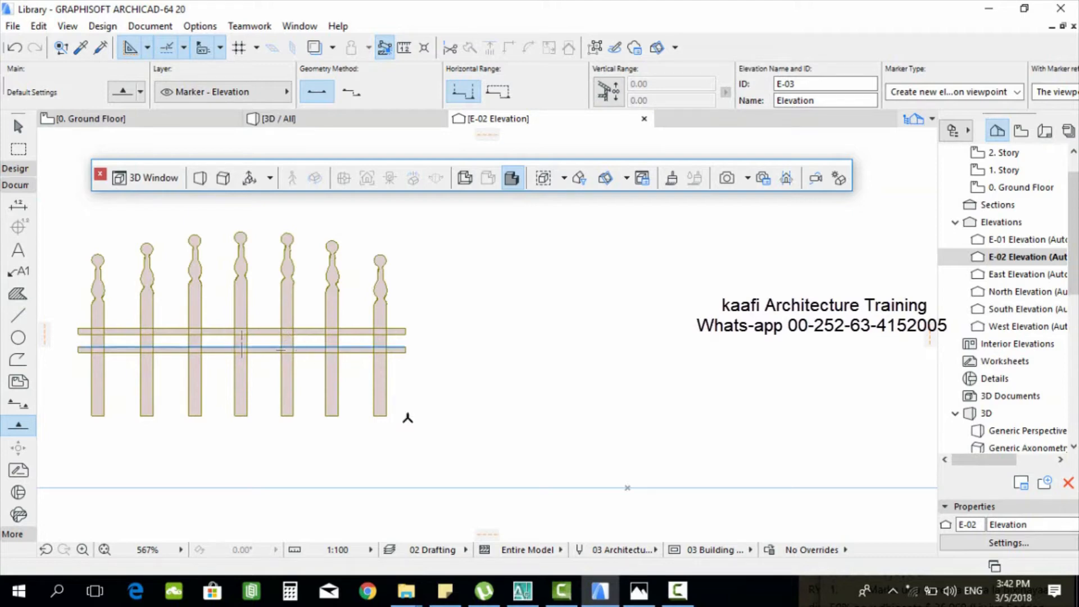
pyautogui.scroll(-2, 404, 415)
pyautogui.scroll(3, 610, 334)
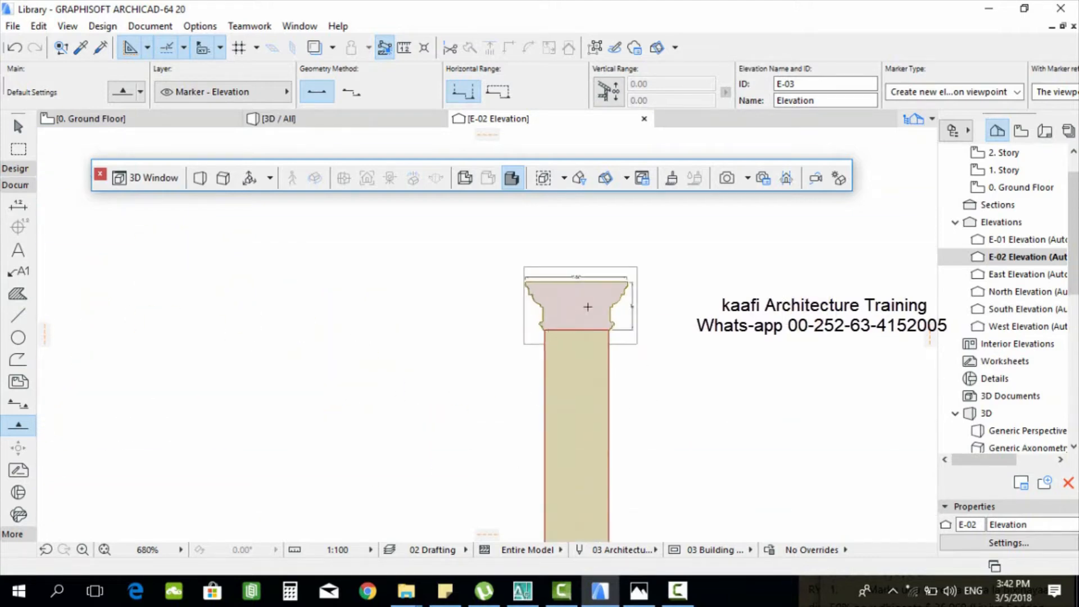
pyautogui.scroll(-4, 301, 356)
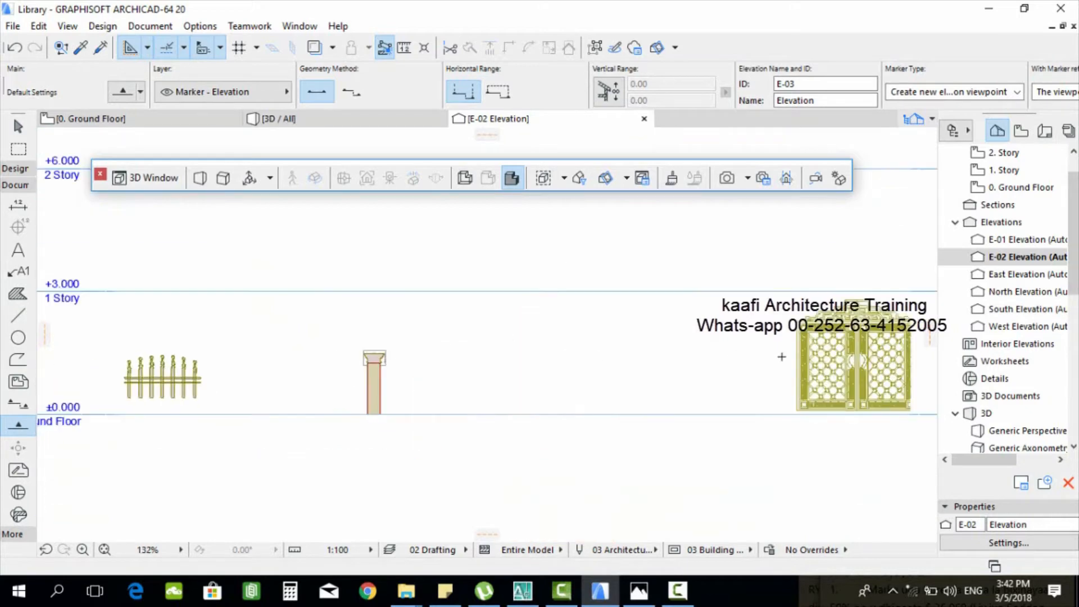
pyautogui.scroll(2, 851, 361)
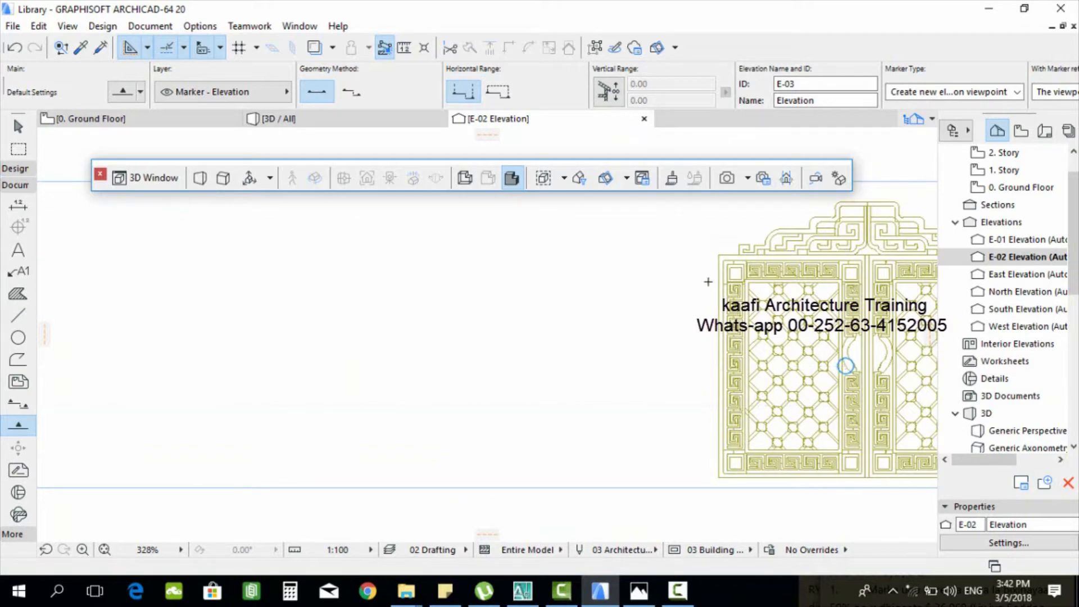
pyautogui.scroll(-4, 679, 290)
pyautogui.scroll(2, 681, 365)
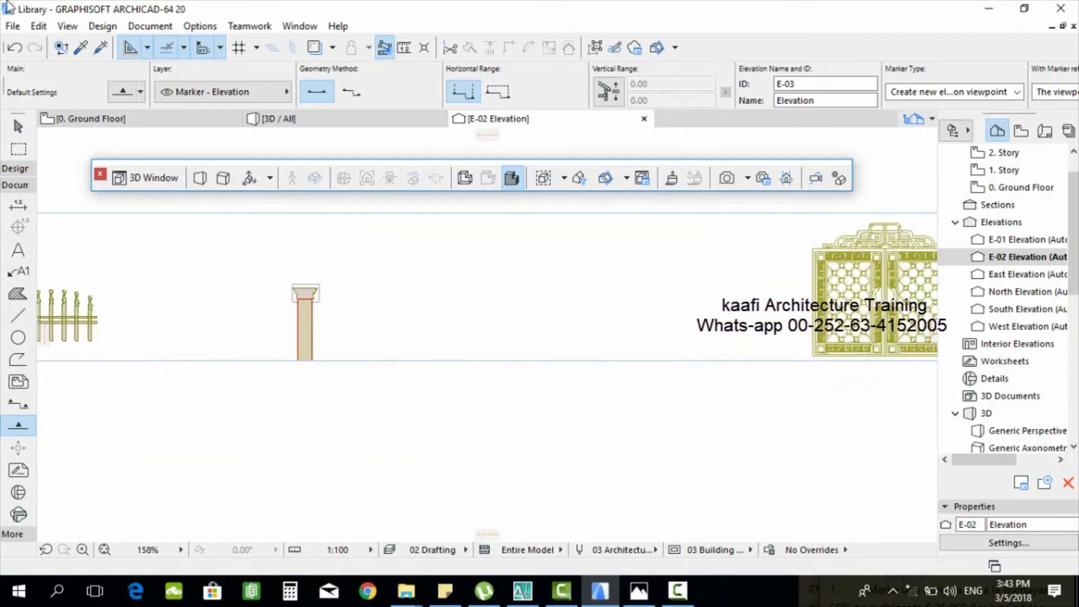
# Step: Place the external drawing 20005484_balusters_1.gif in the elevation, anchored between the column and the gate
pyautogui.click(12, 27)
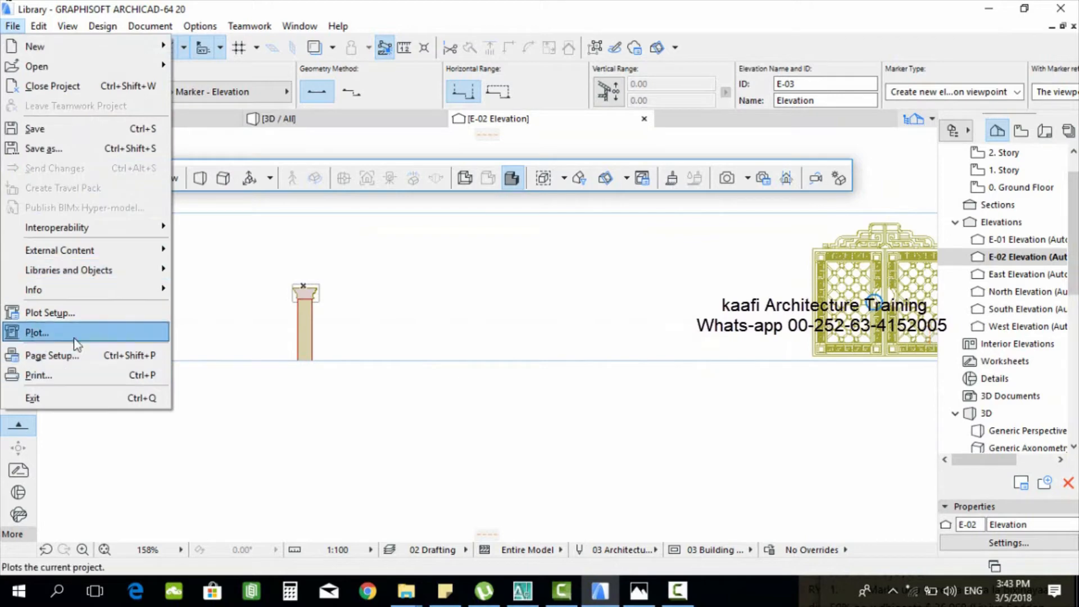
pyautogui.moveTo(91, 253)
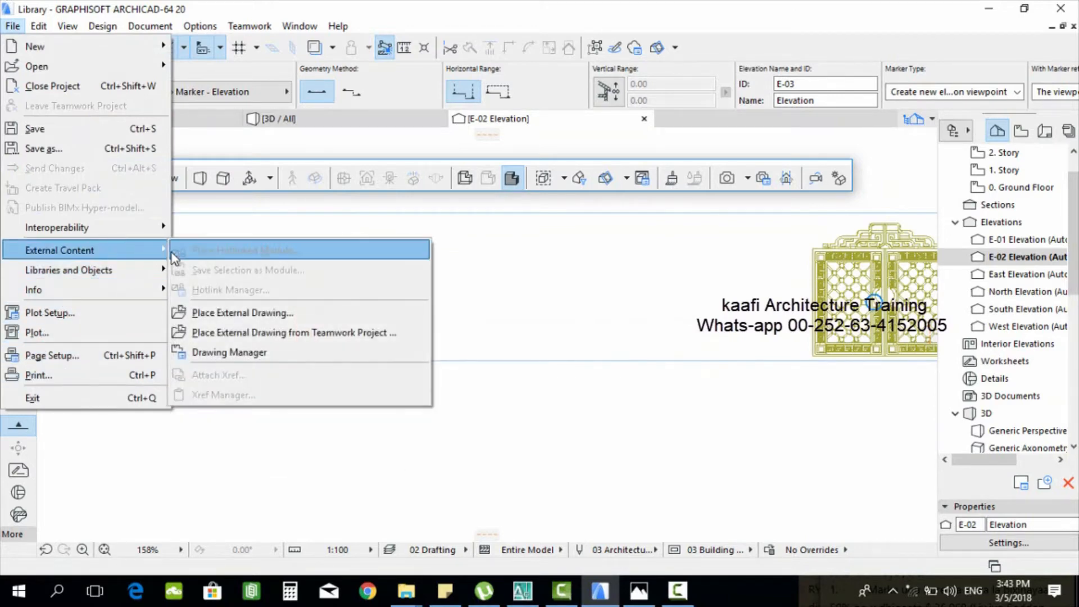
pyautogui.click(251, 318)
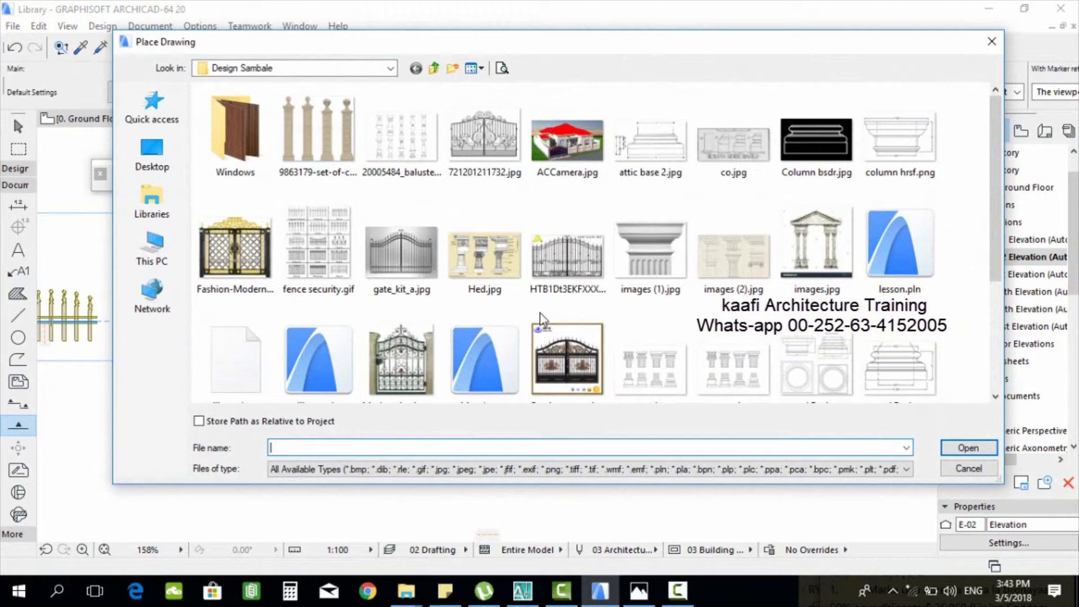
pyautogui.click(383, 144)
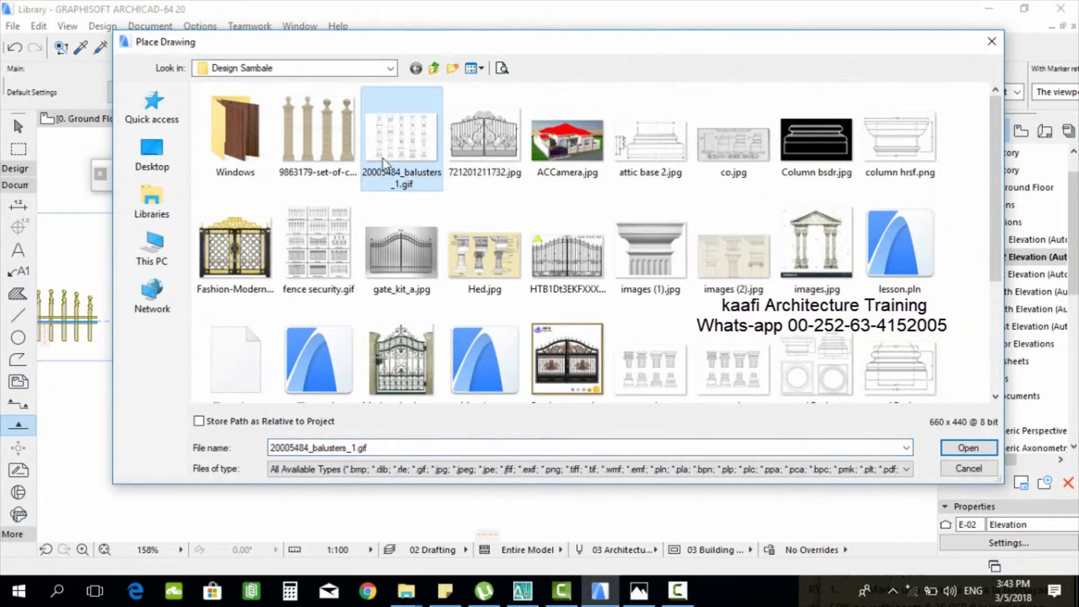
pyautogui.click(967, 448)
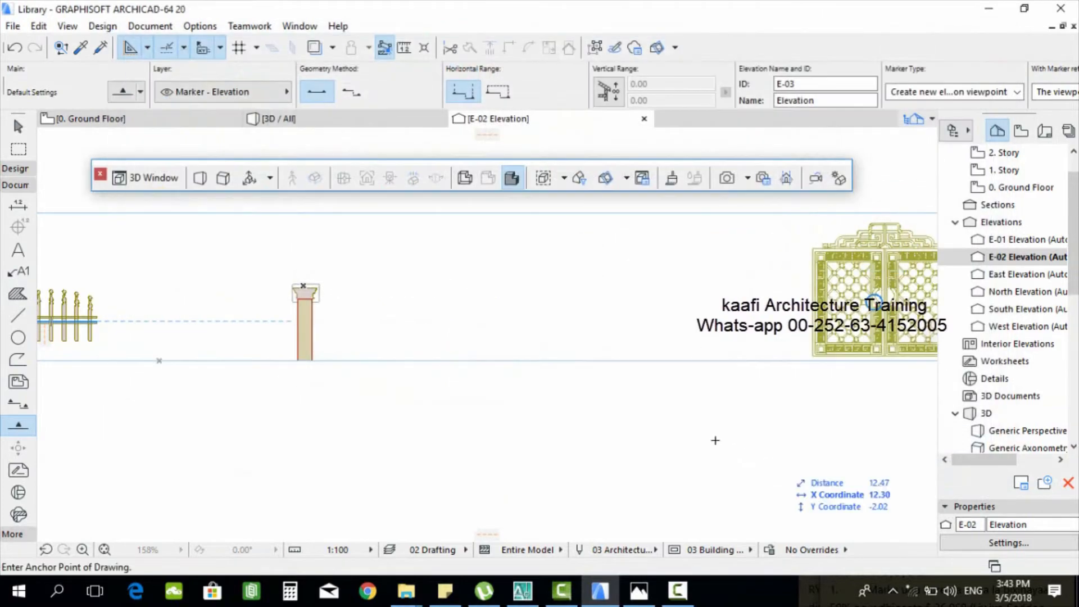
pyautogui.click(526, 320)
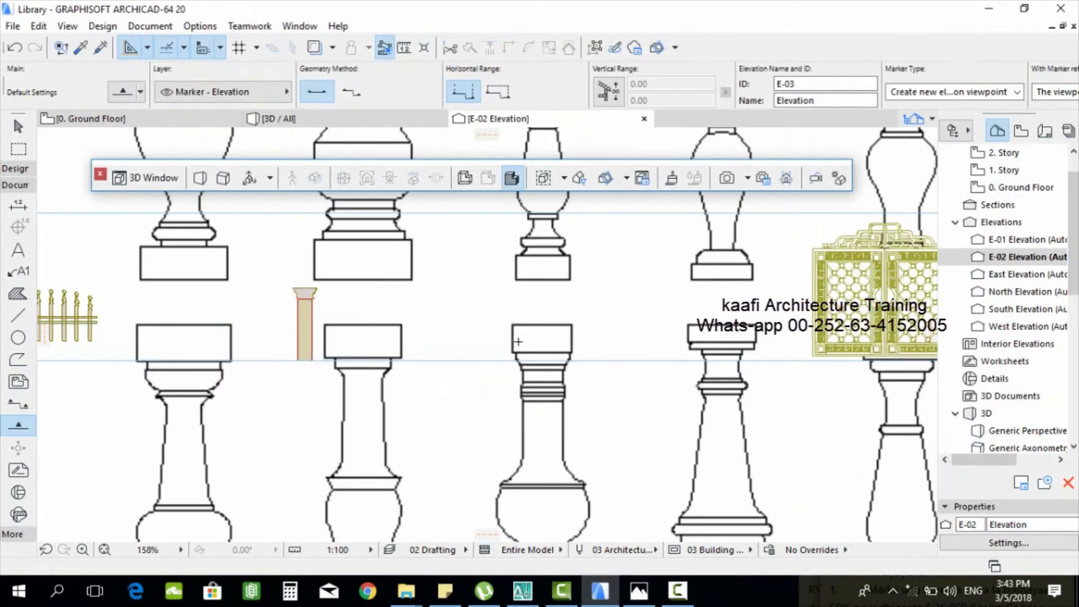
pyautogui.scroll(-5, 520, 335)
pyautogui.scroll(1, 528, 305)
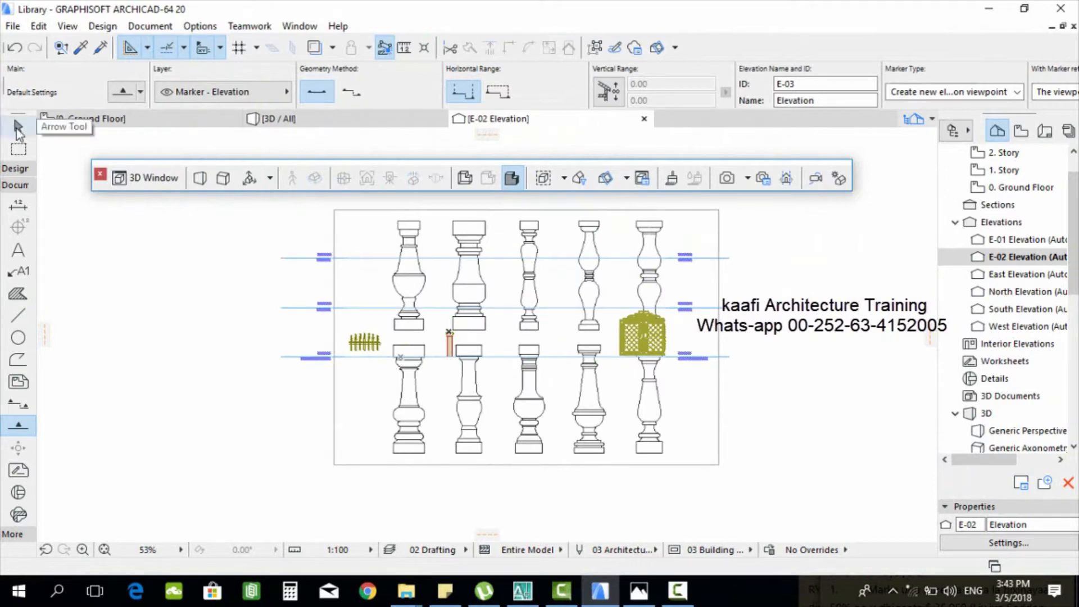
# Step: Resize the balusters drawing about its upper-left corner to about 4% of its original size, using its full diagonal as reference
pyautogui.click(18, 128)
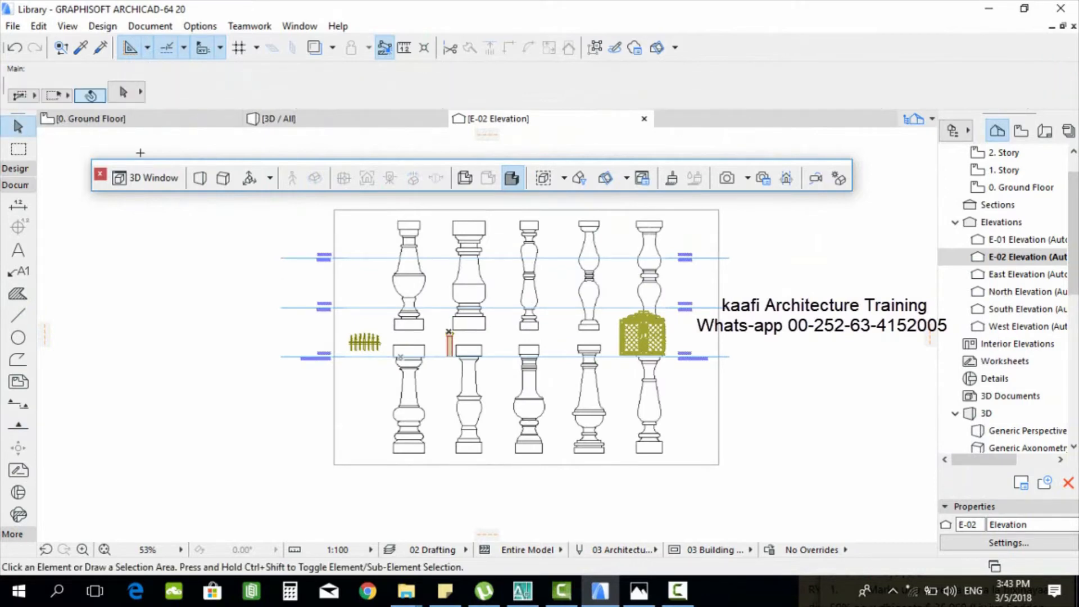
pyautogui.click(460, 227)
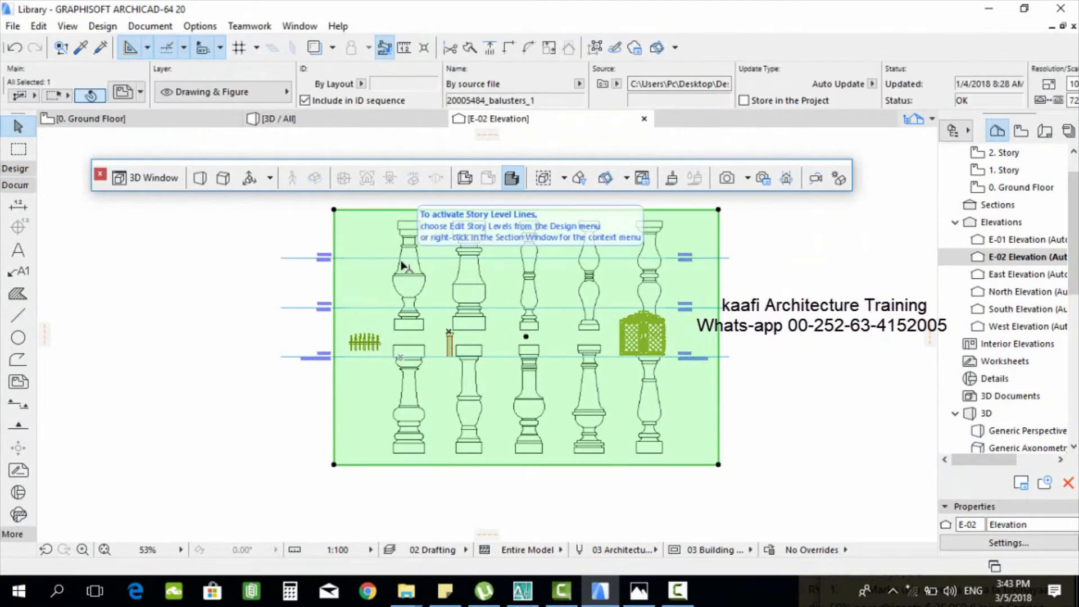
pyautogui.hotkey('ctrl', 'k')
pyautogui.press('Return')
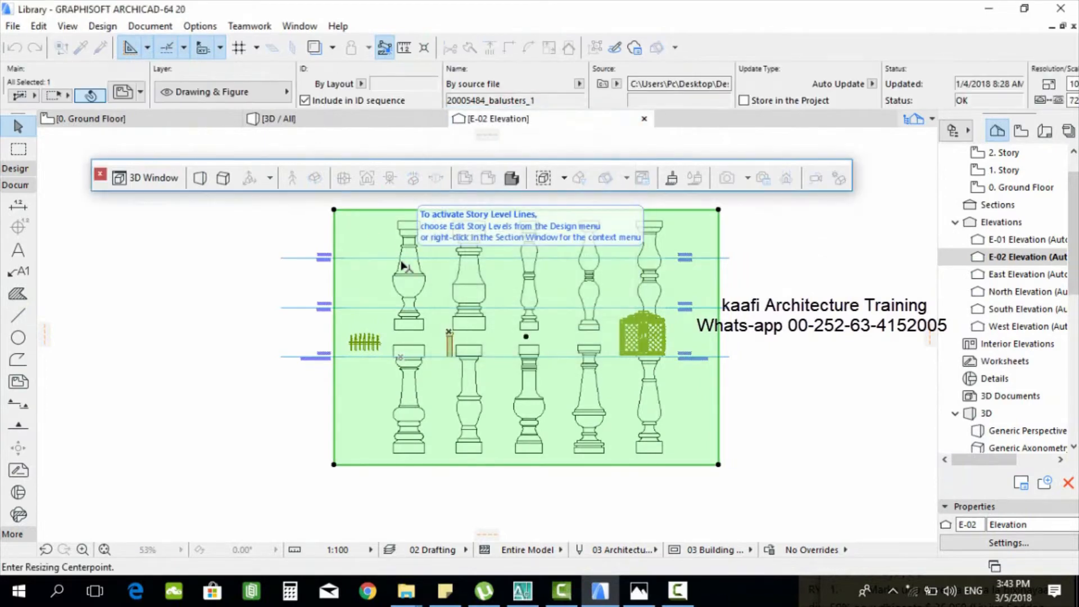
pyautogui.click(333, 210)
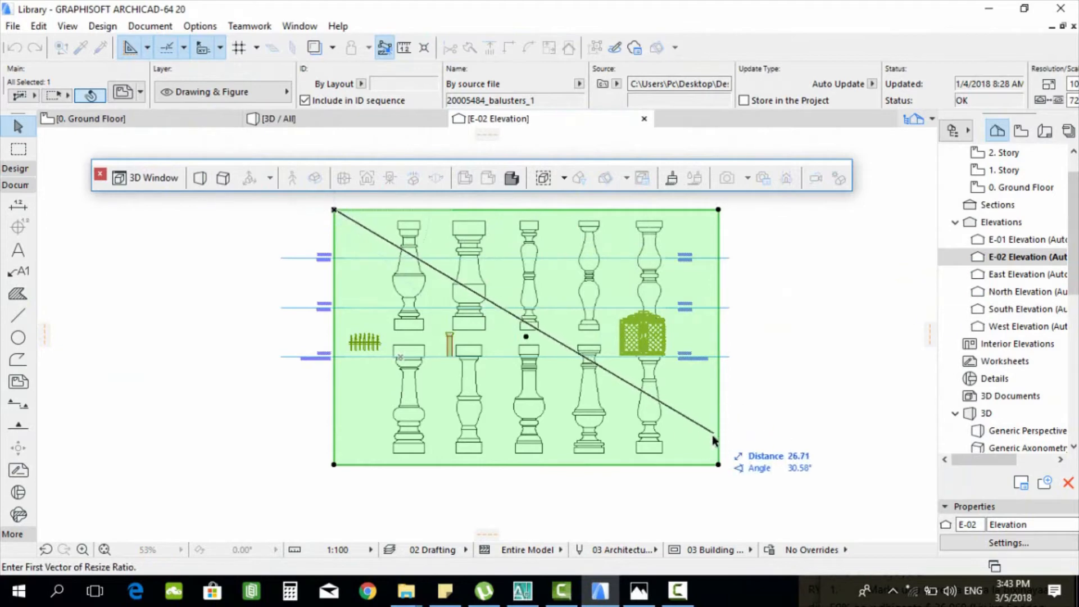
pyautogui.click(718, 464)
pyautogui.scroll(3, 303, 203)
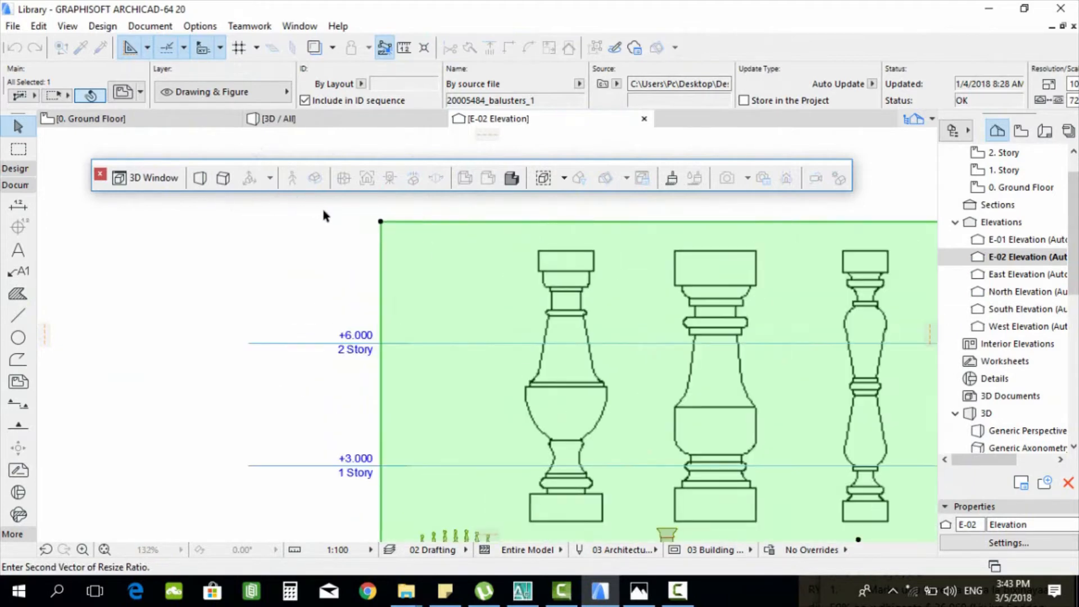
pyautogui.scroll(1, 324, 215)
pyautogui.click(437, 254)
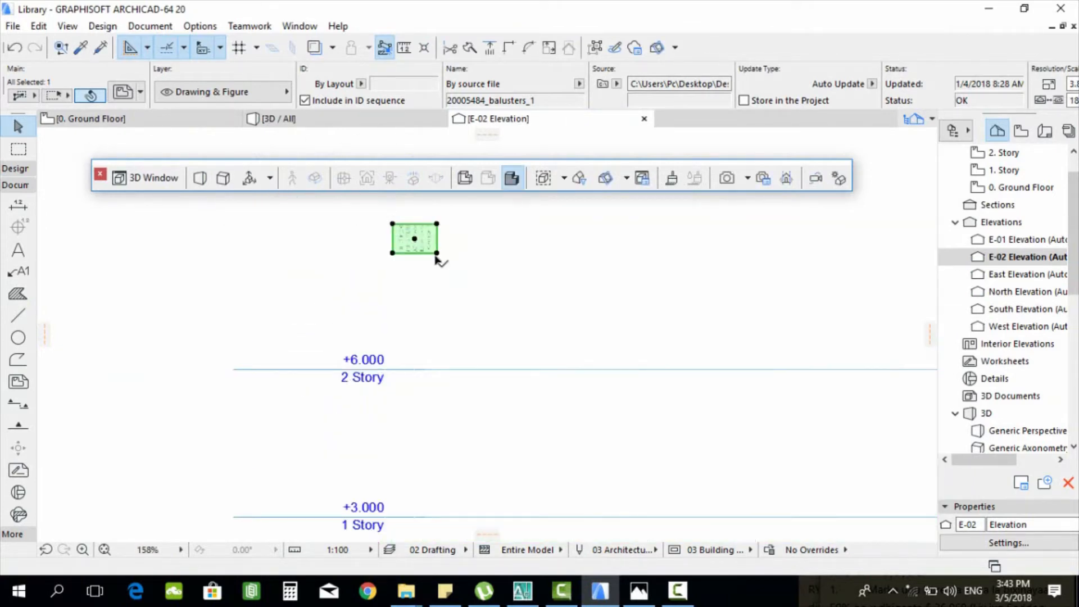
# Step: Move the shrunken balusters drawing beside the column, just above the ground floor line, and deselect it
pyautogui.click(416, 237)
pyautogui.scroll(-3, 413, 236)
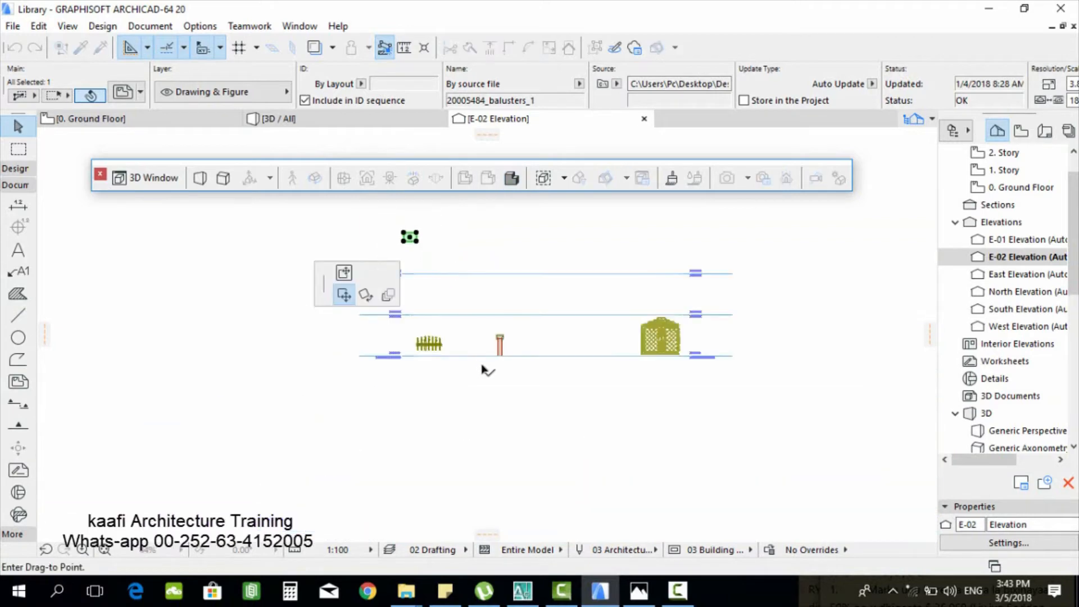
pyautogui.scroll(4, 501, 349)
pyautogui.click(569, 352)
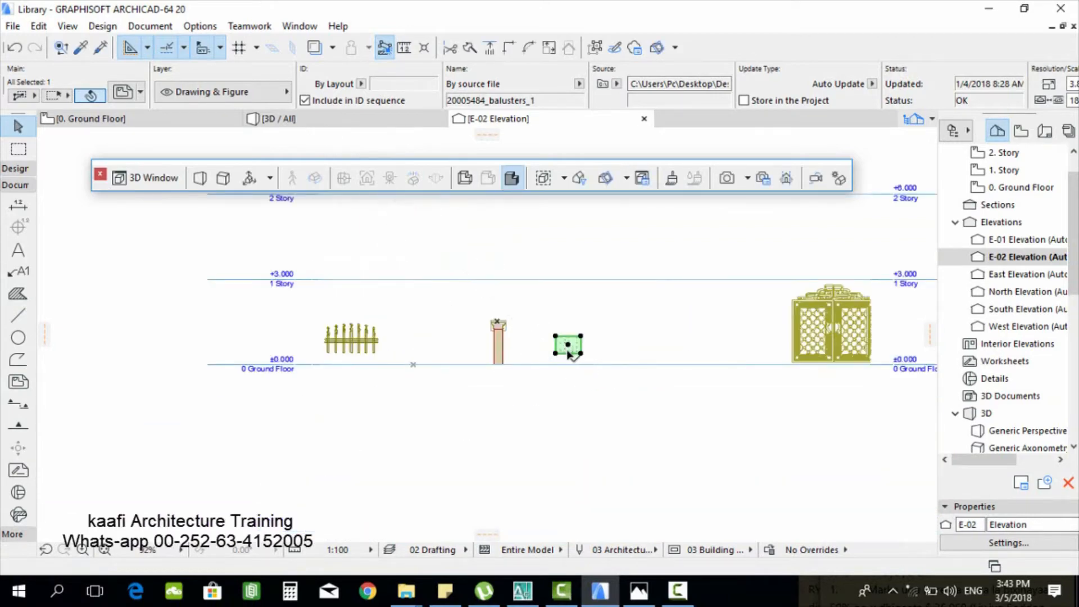
pyautogui.scroll(10, 569, 353)
pyautogui.click(700, 367)
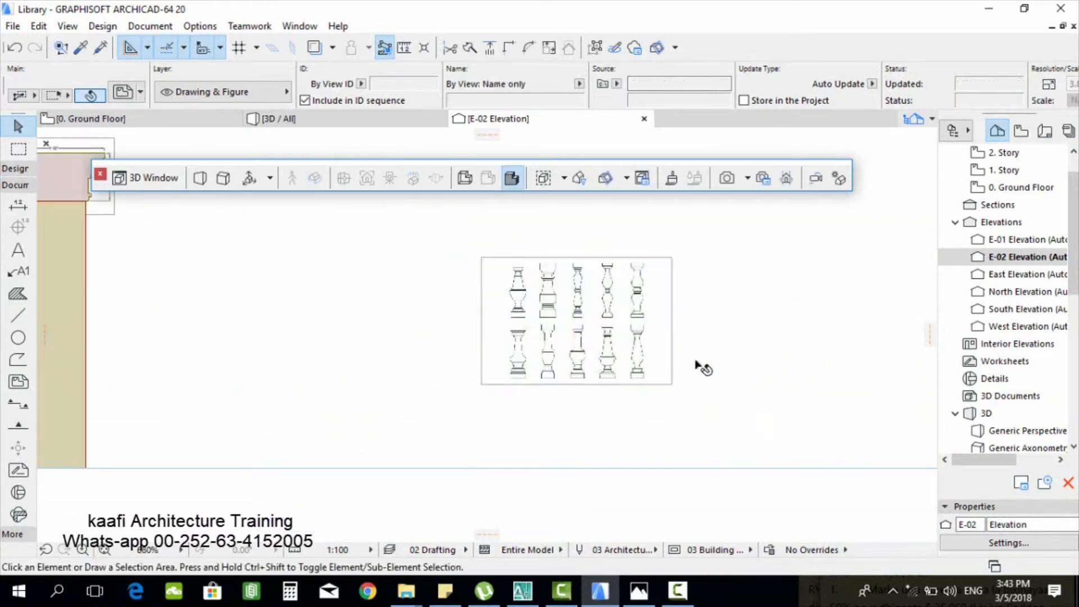
pyautogui.scroll(3, 549, 316)
pyautogui.scroll(-6, 549, 349)
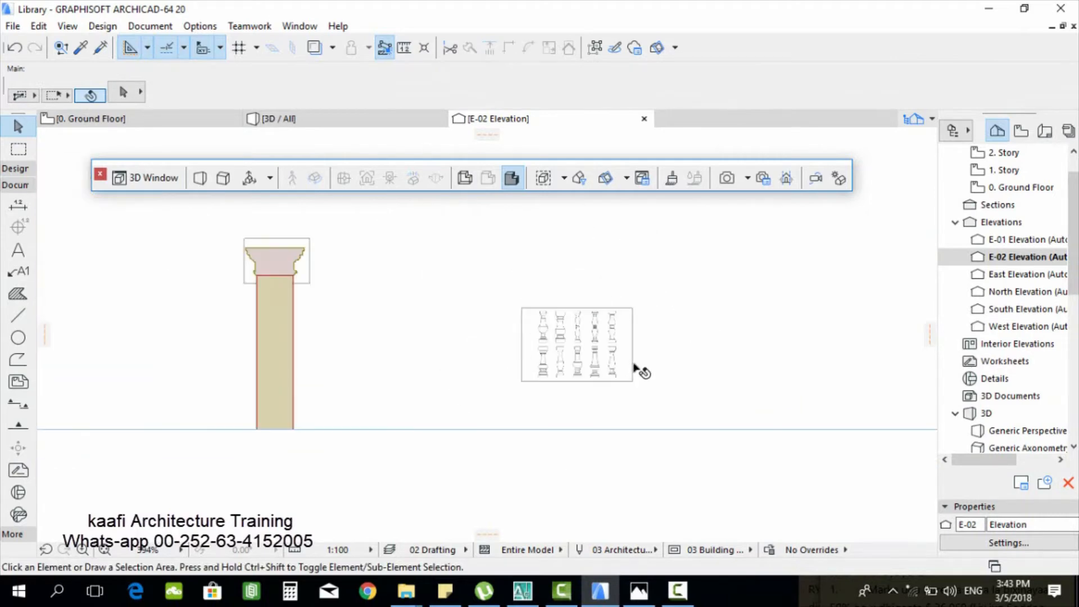
pyautogui.scroll(5, 630, 365)
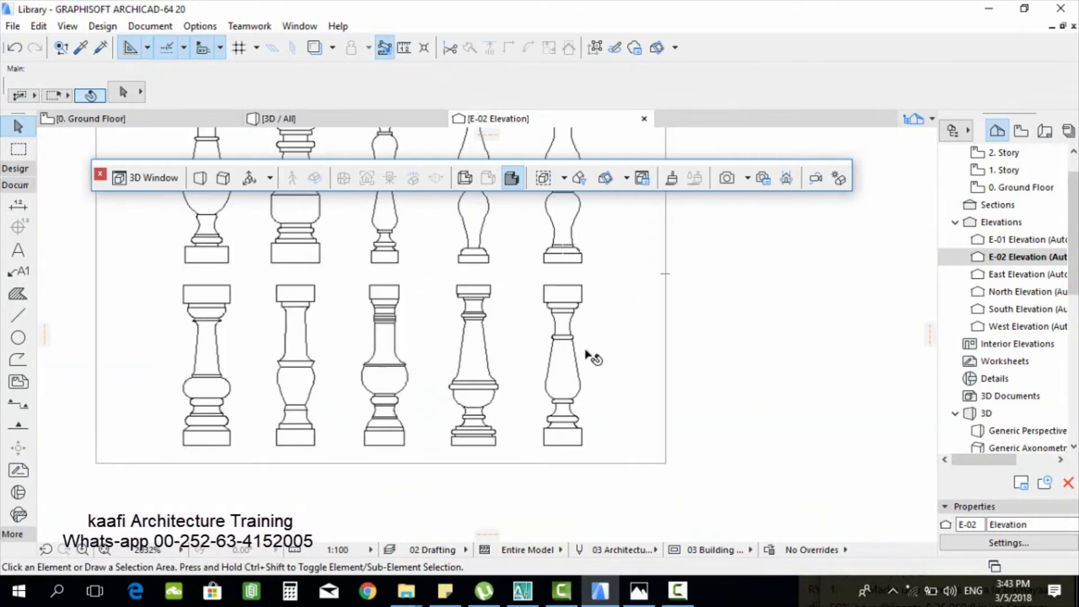
pyautogui.scroll(1, 596, 450)
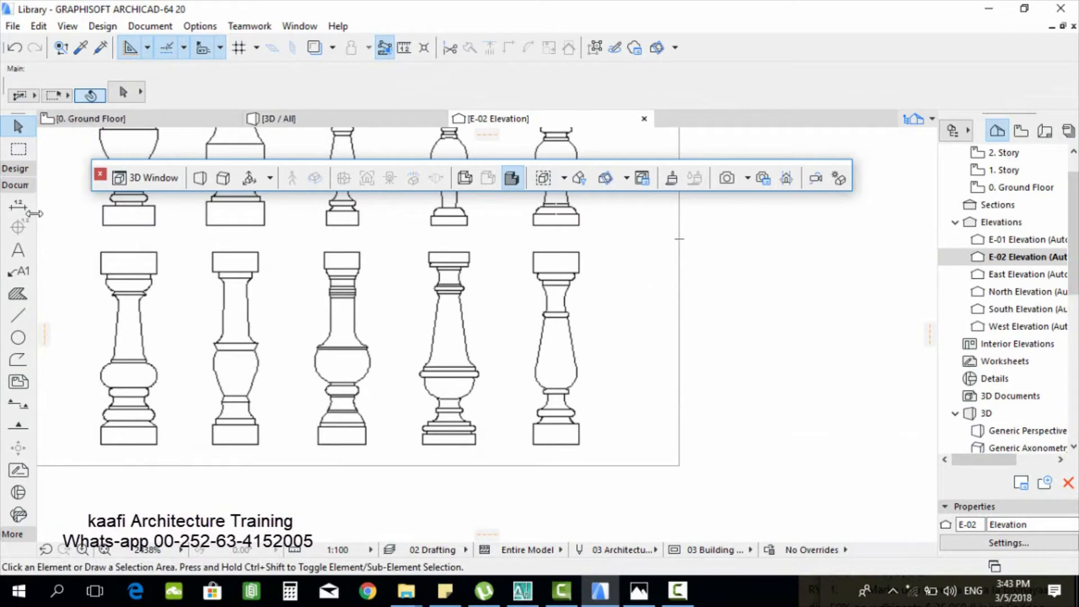
# Step: Dimension the height of the last baluster in the lower row, placing the dimension outside the right edge of the drawing
pyautogui.click(18, 206)
pyautogui.click(580, 446)
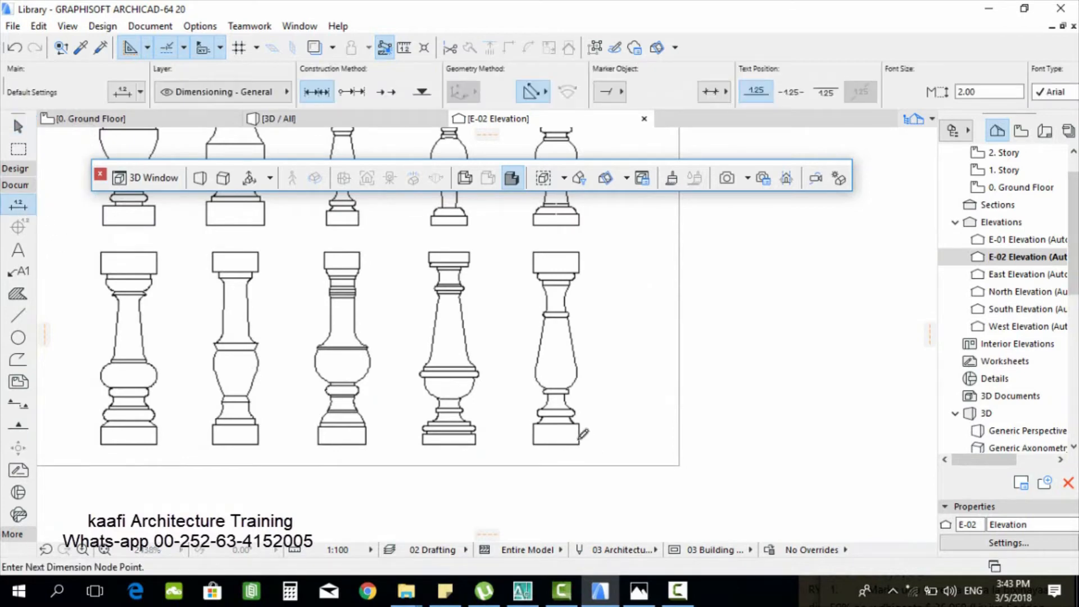
pyautogui.rightClick(575, 252)
pyautogui.click(652, 354)
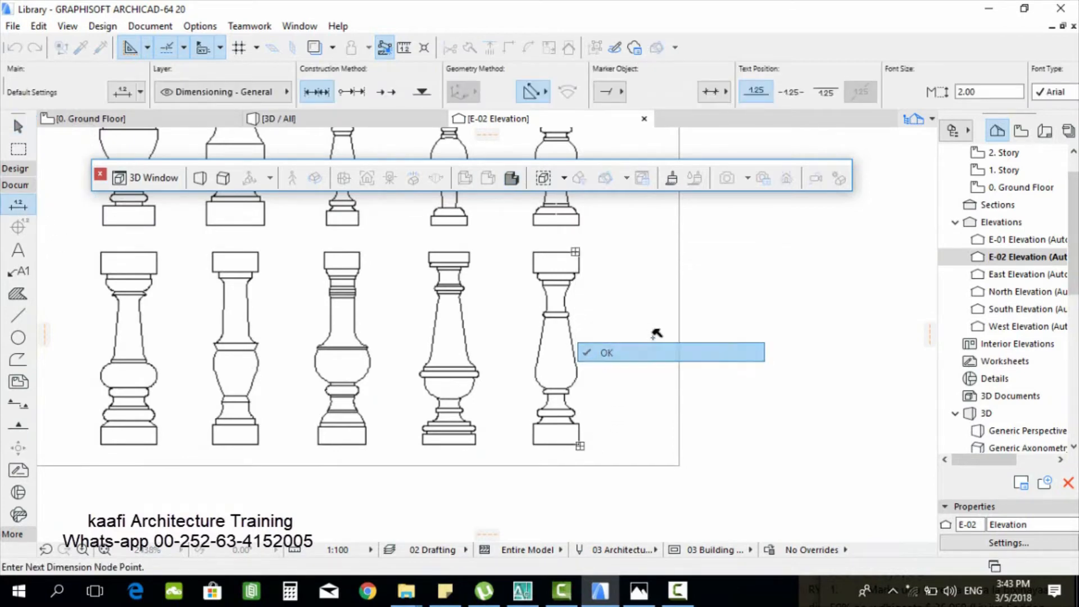
pyautogui.click(726, 364)
pyautogui.scroll(-5, 682, 341)
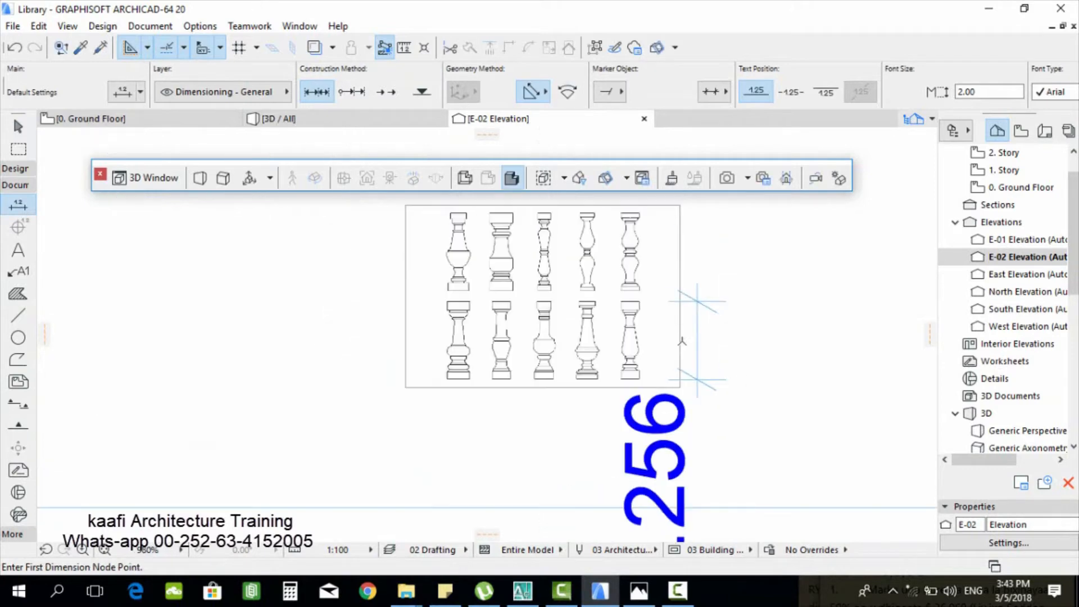
pyautogui.scroll(-3, 683, 441)
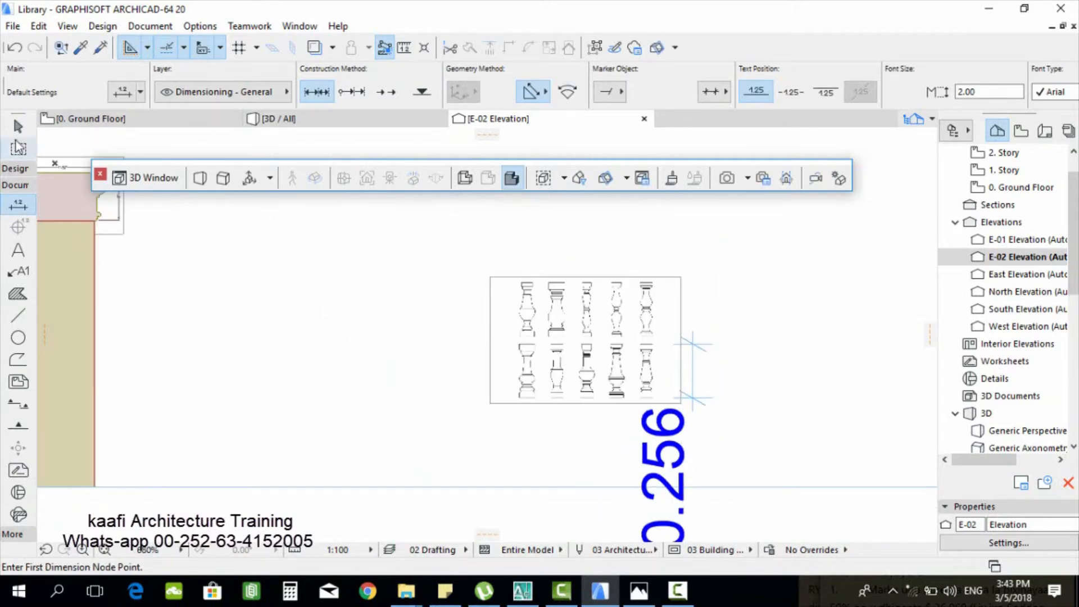
# Step: Try to enlarge the balusters drawing by offsetting its frame outward, and undo that change
pyautogui.click(18, 126)
pyautogui.click(601, 278)
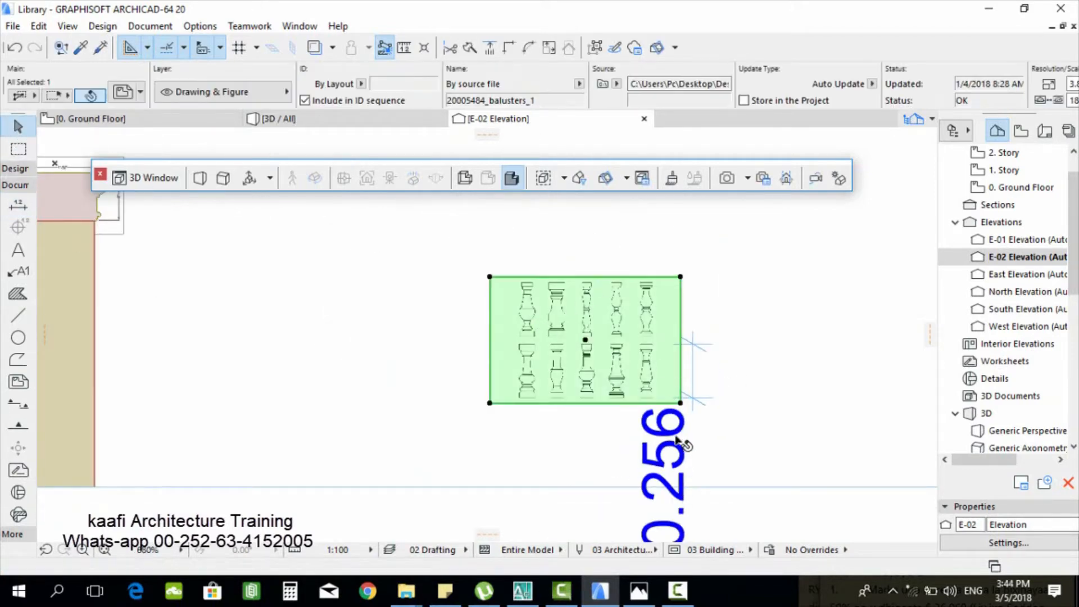
pyautogui.click(681, 403)
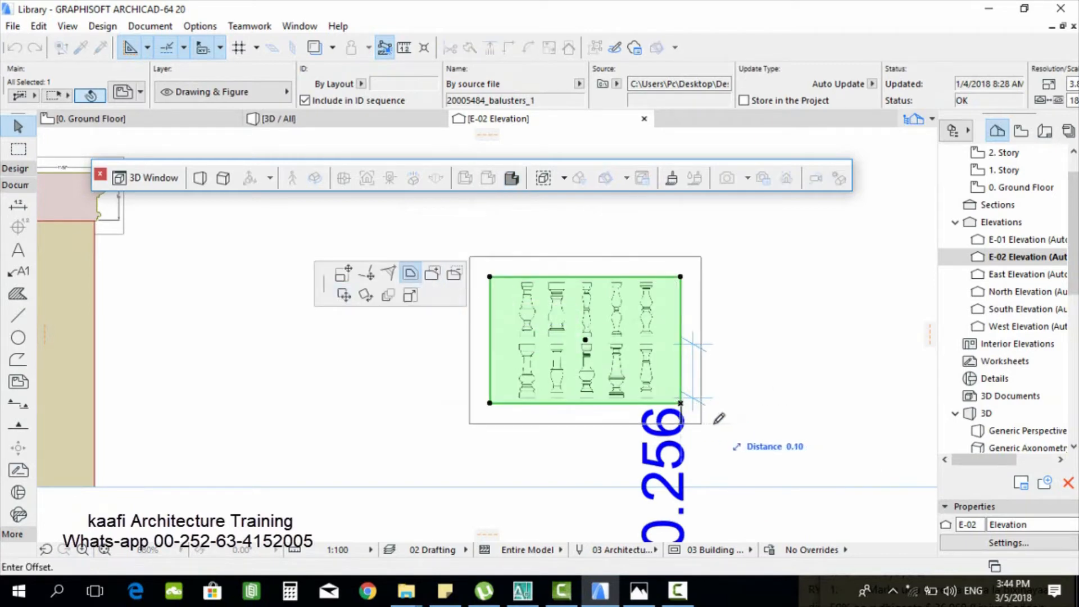
pyautogui.click(772, 426)
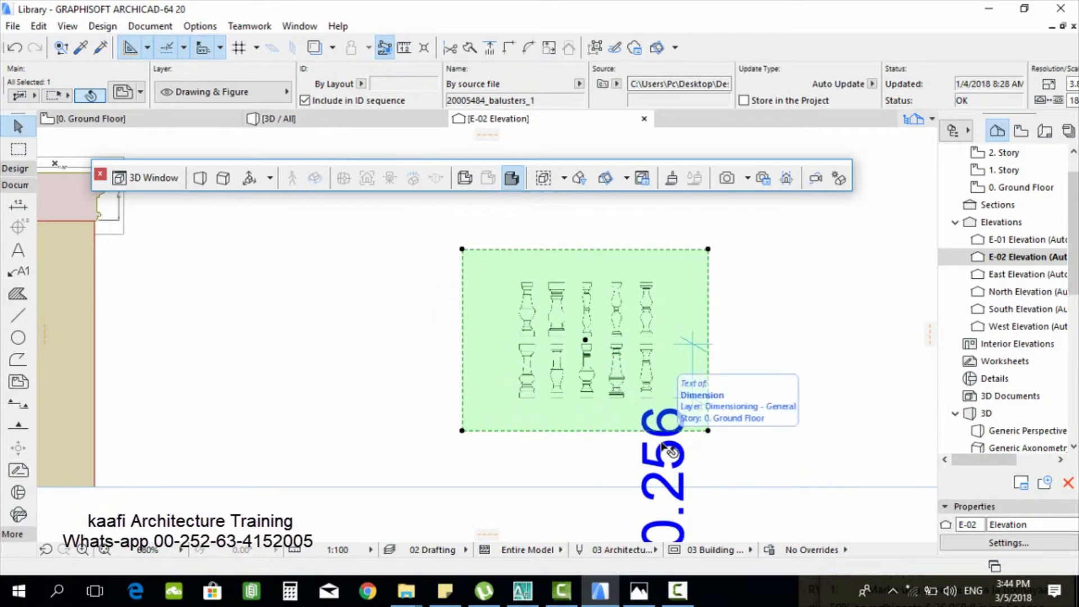
pyautogui.hotkey('ctrl', 'z')
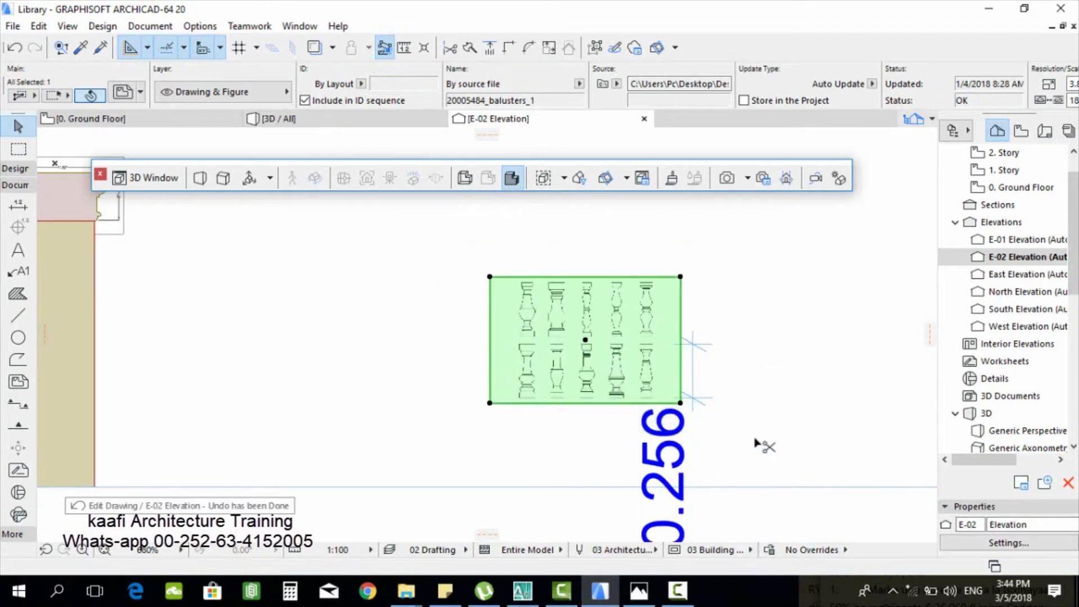
# Step: Resize the balusters drawing graphically about its lower-right corner until the balusters are about 0.33 high, and deselect it
pyautogui.hotkey('ctrl', 'k')
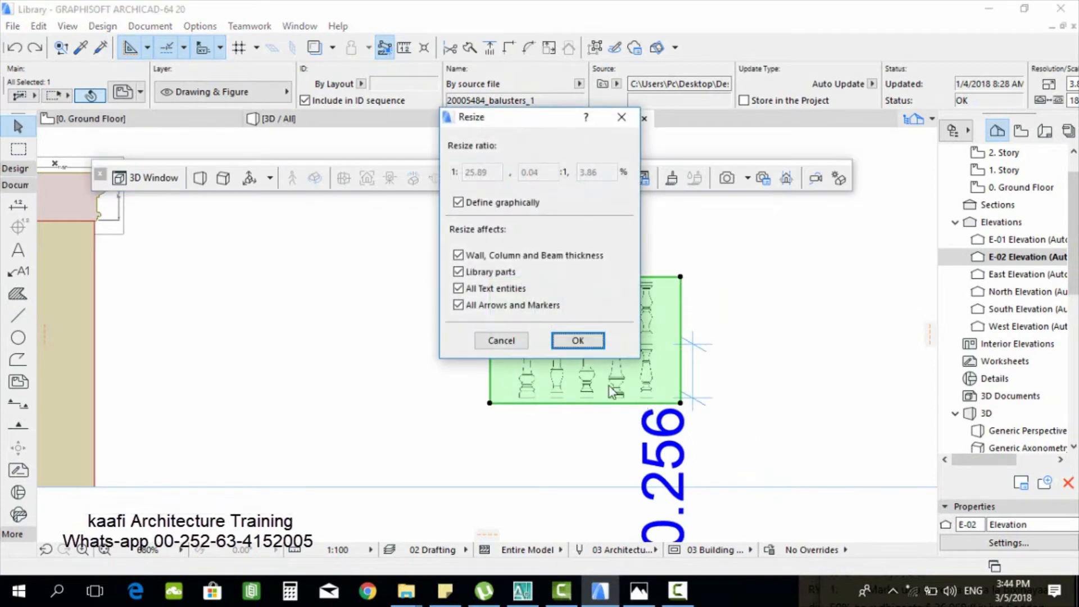
pyautogui.click(578, 340)
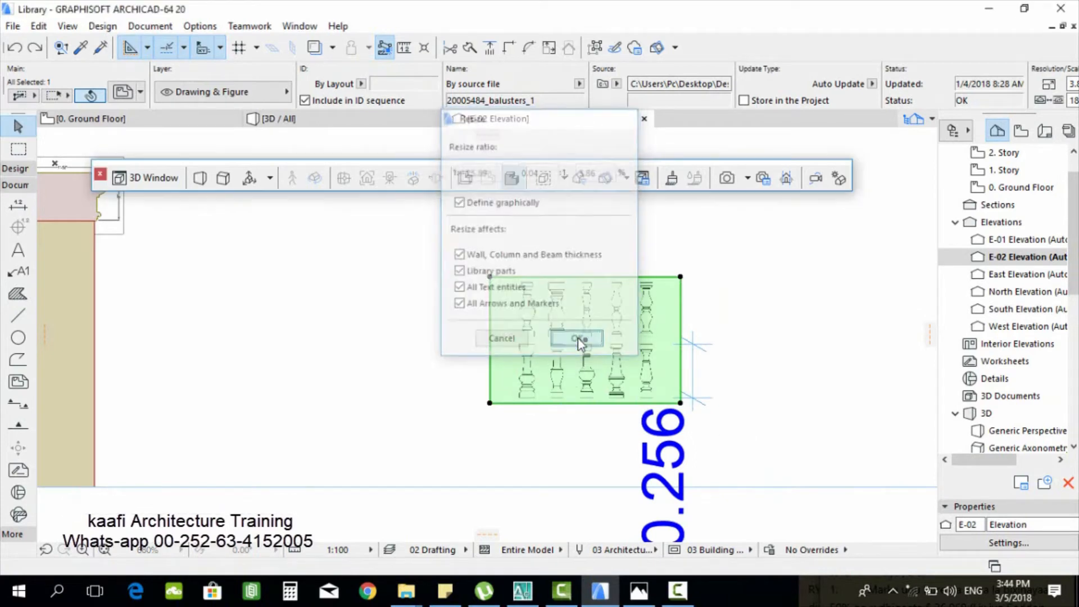
pyautogui.click(680, 403)
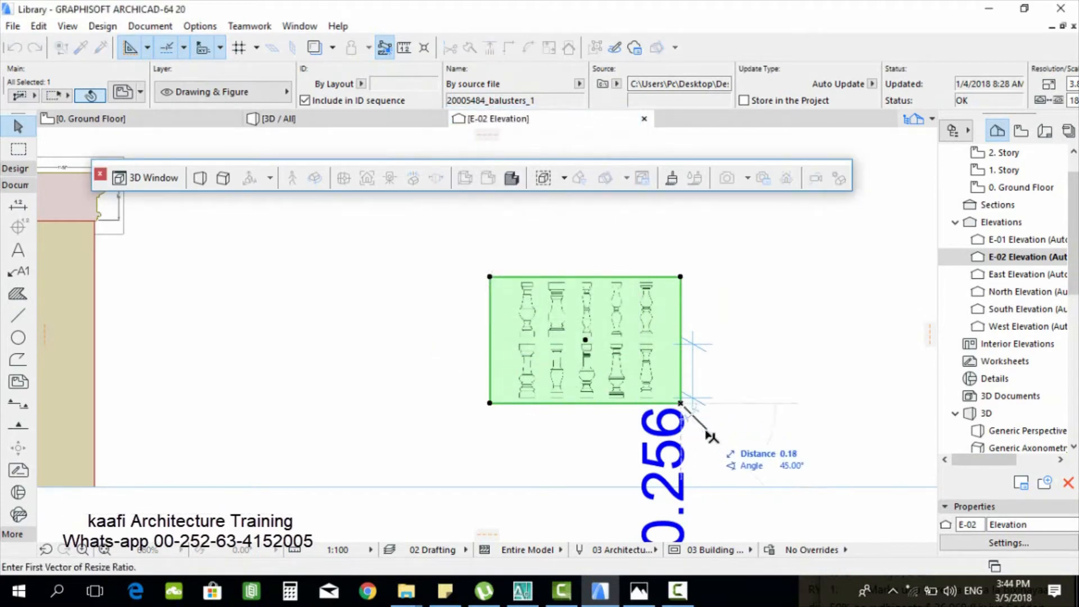
pyautogui.click(710, 435)
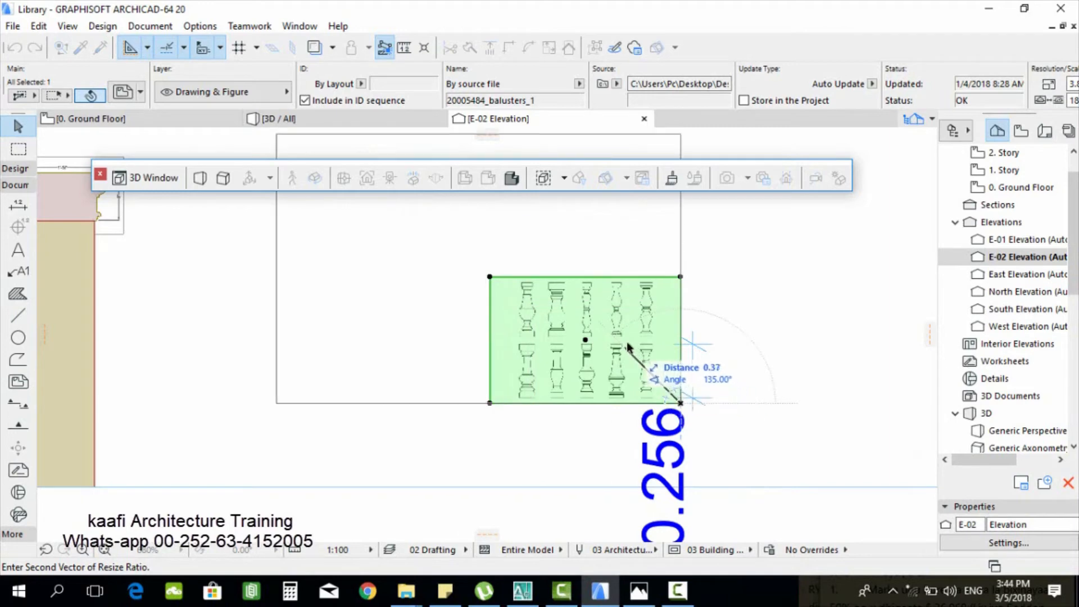
pyautogui.click(650, 370)
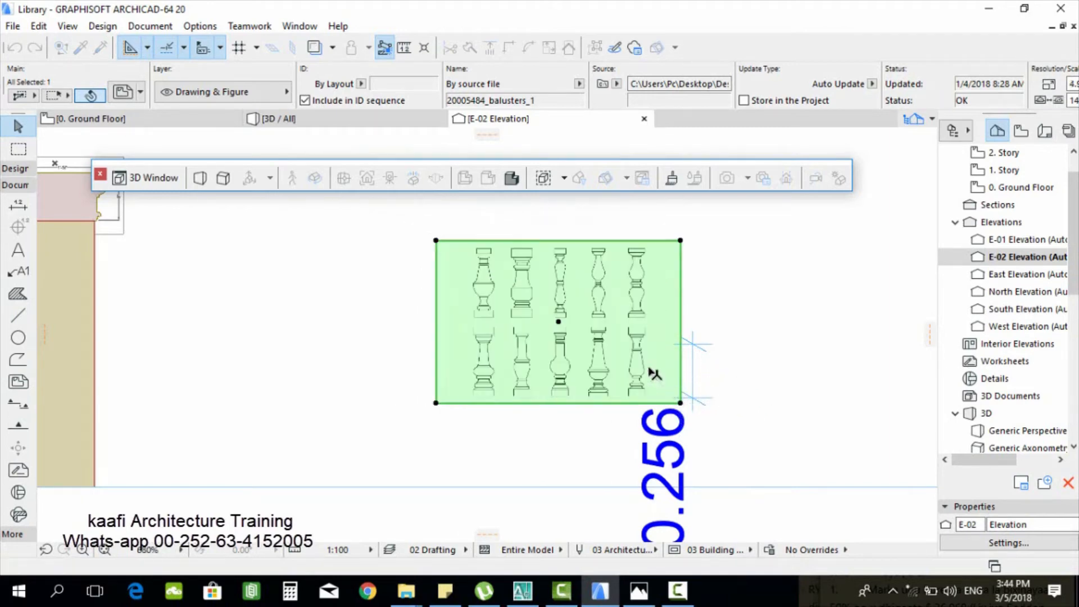
pyautogui.click(720, 336)
# Step: Dimension the height of the resized last baluster in the lower row, placing the dimension beyond the first one
pyautogui.scroll(4, 632, 357)
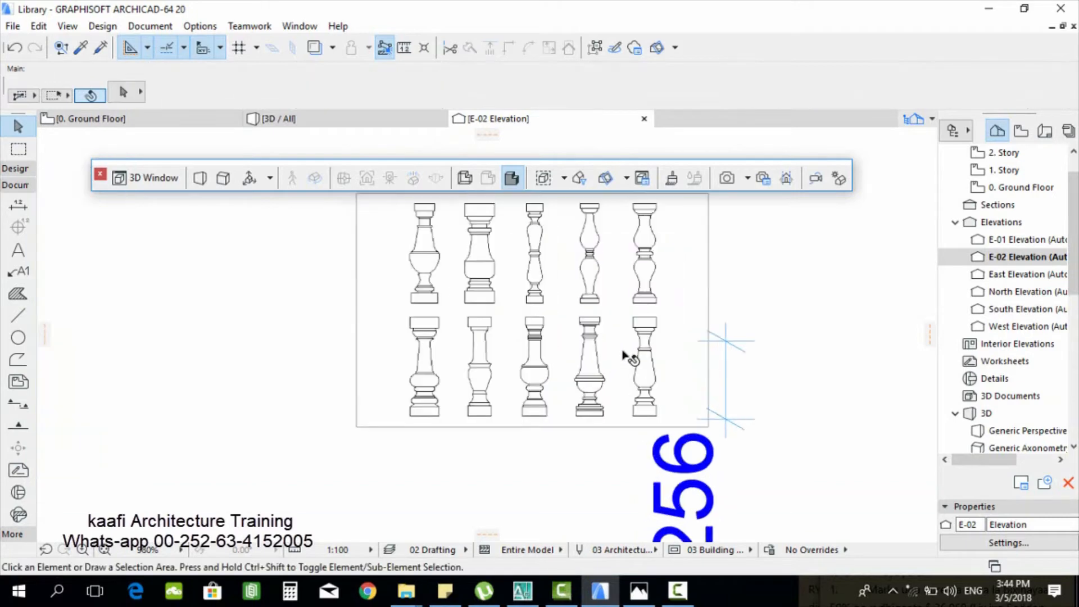
pyautogui.click(18, 204)
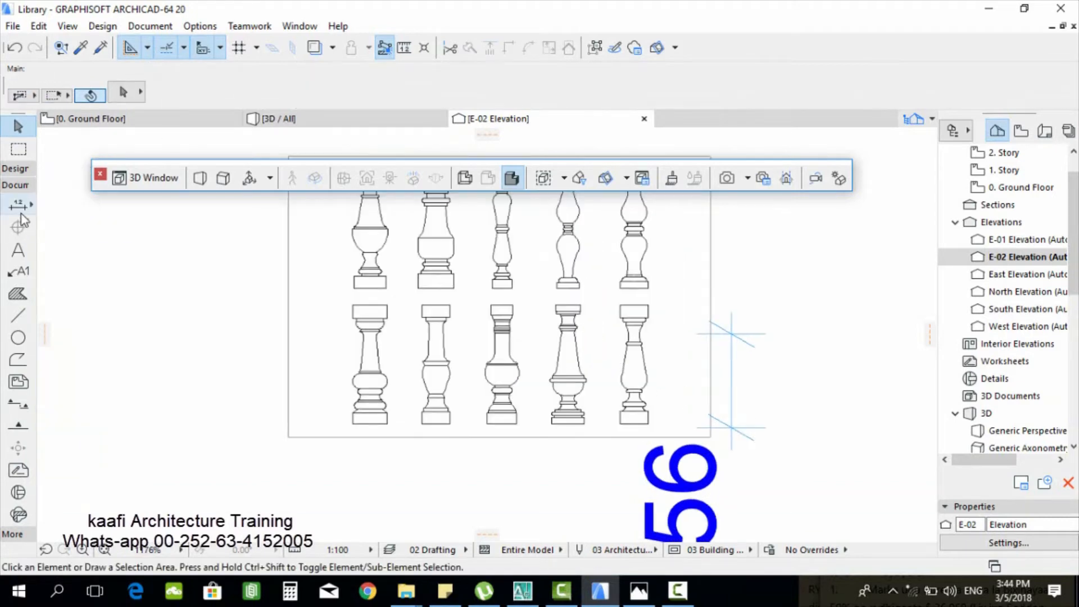
pyautogui.scroll(2, 638, 262)
pyautogui.click(689, 320)
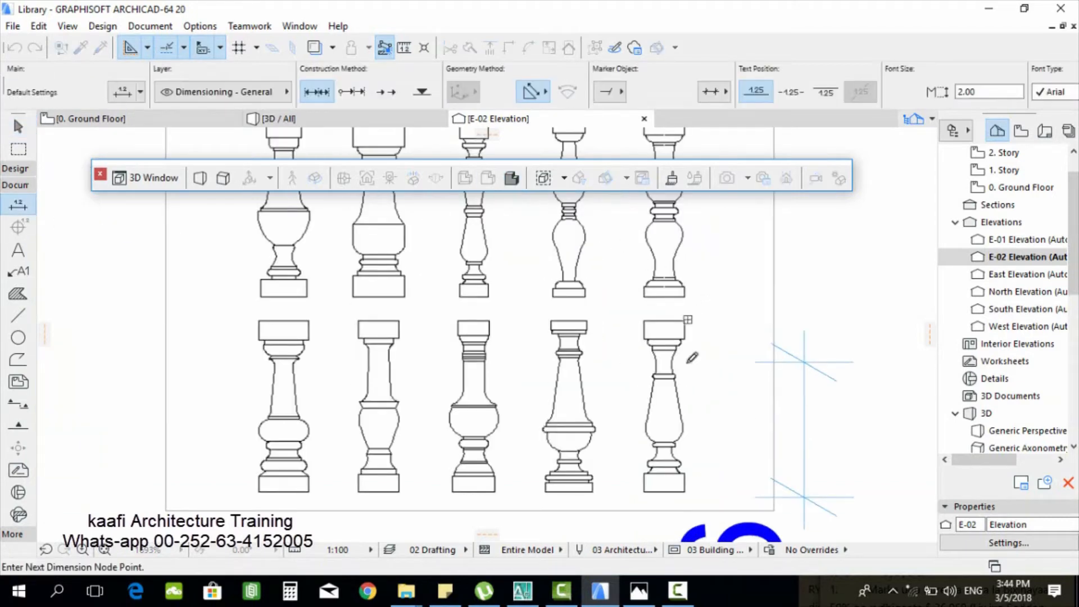
pyautogui.click(690, 487)
pyautogui.rightClick(692, 422)
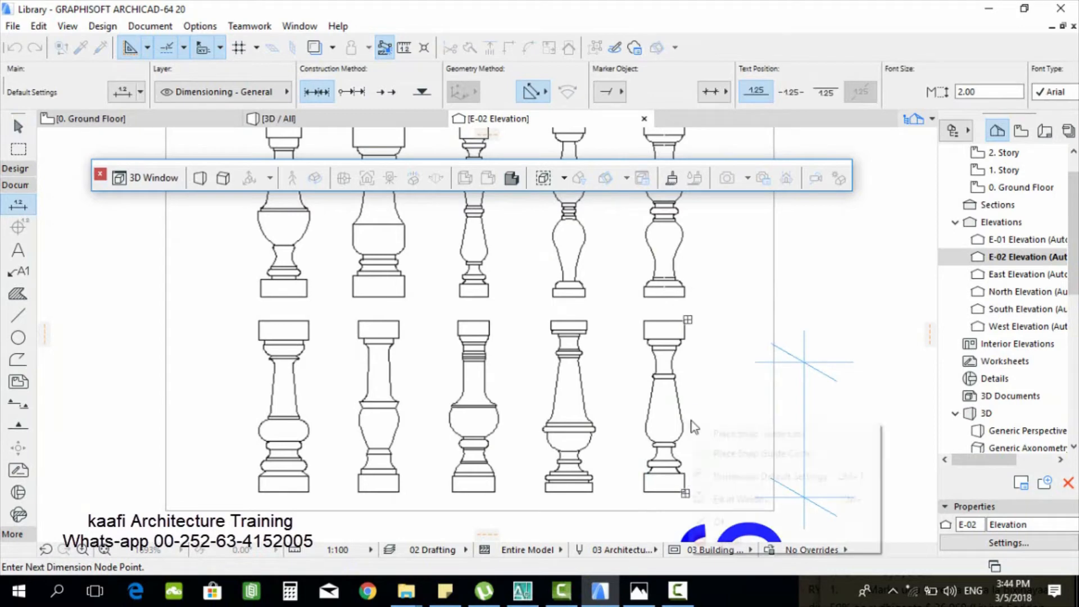
pyautogui.click(741, 517)
pyautogui.scroll(-2, 643, 316)
pyautogui.scroll(-2, 643, 316)
pyautogui.click(787, 371)
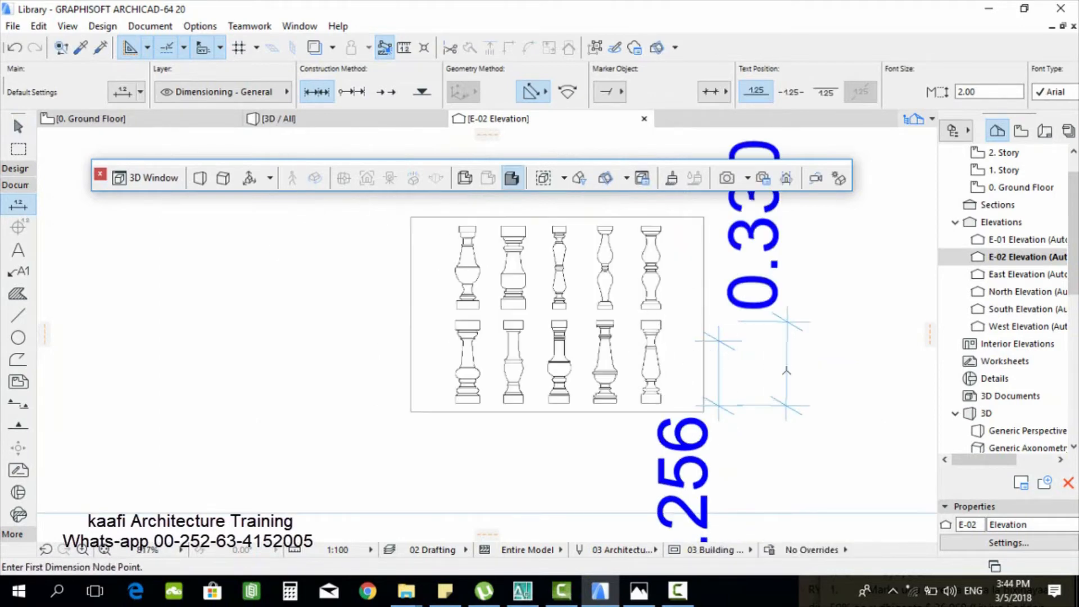
# Step: Delete both height dimensions beside the balusters drawing
pyautogui.scroll(-2, 707, 364)
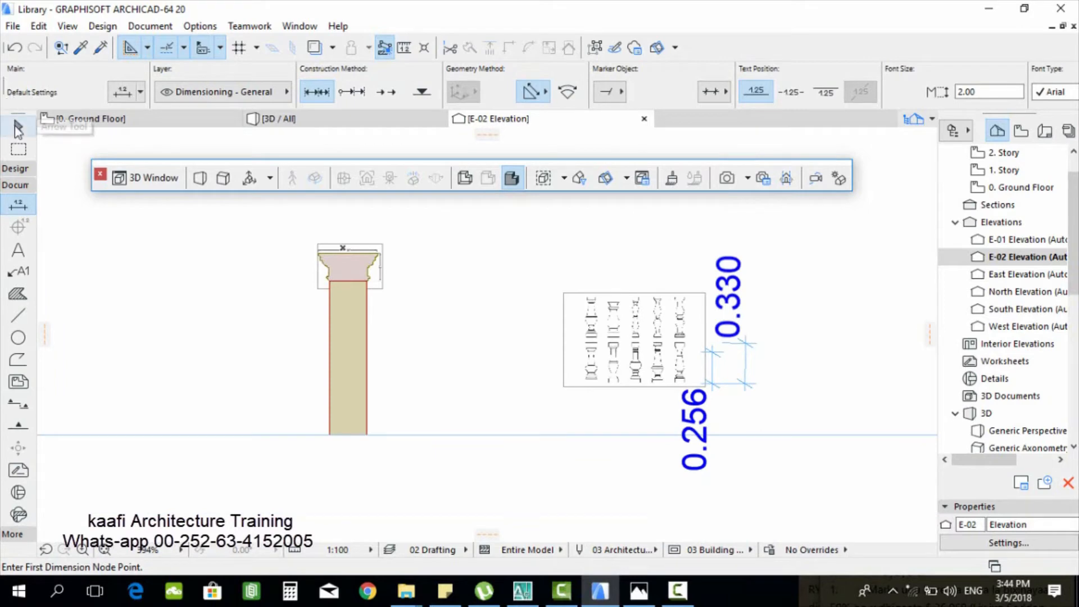
pyautogui.click(18, 125)
pyautogui.moveTo(715, 366); pyautogui.dragTo(764, 417)
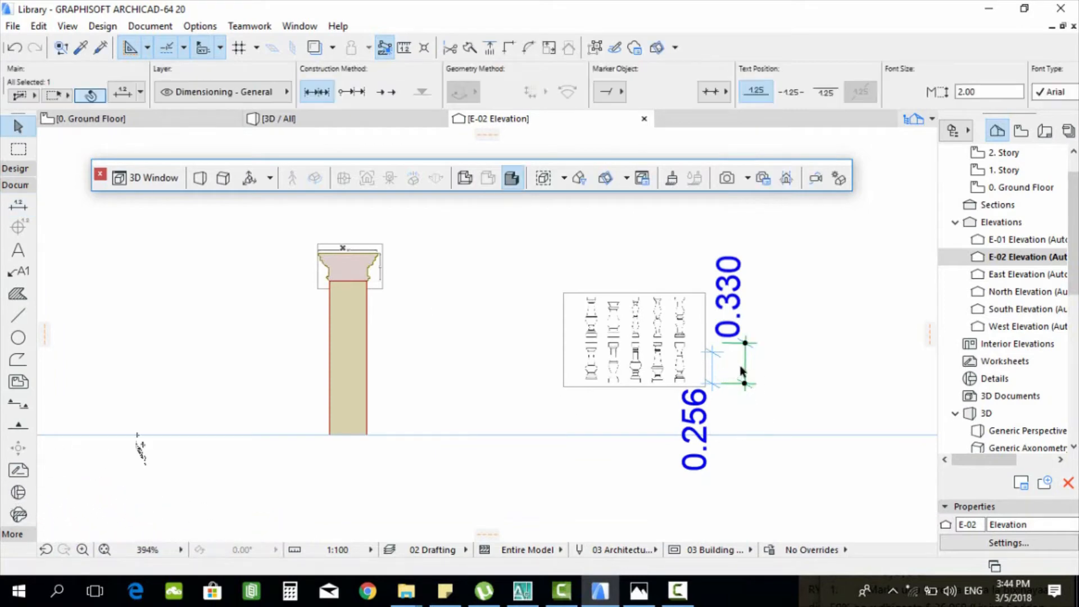
pyautogui.press('Delete')
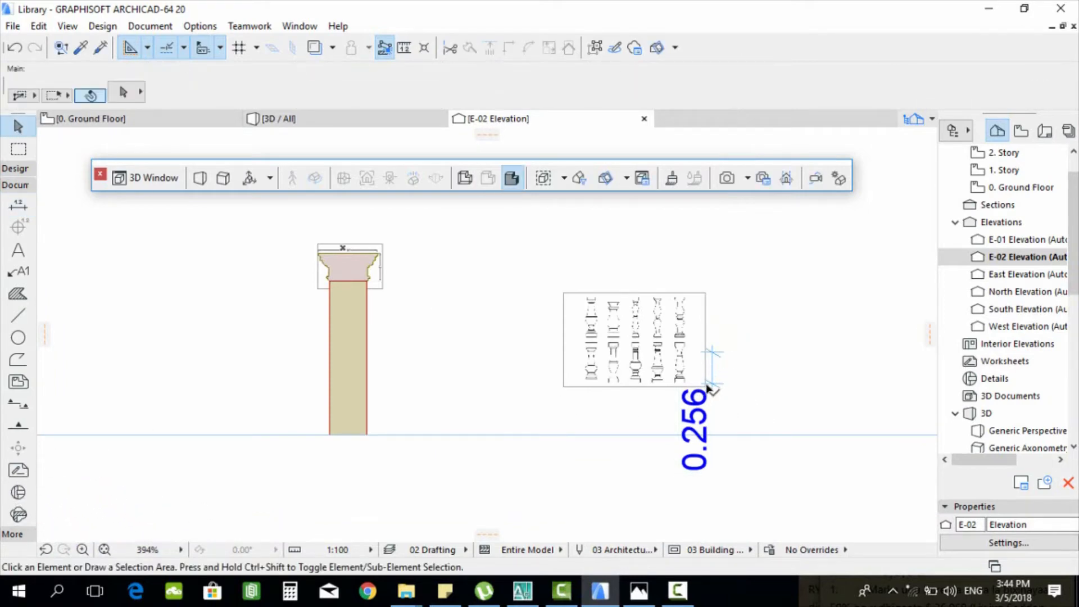
pyautogui.scroll(1, 714, 374)
pyautogui.click(713, 368)
pyautogui.press('Delete')
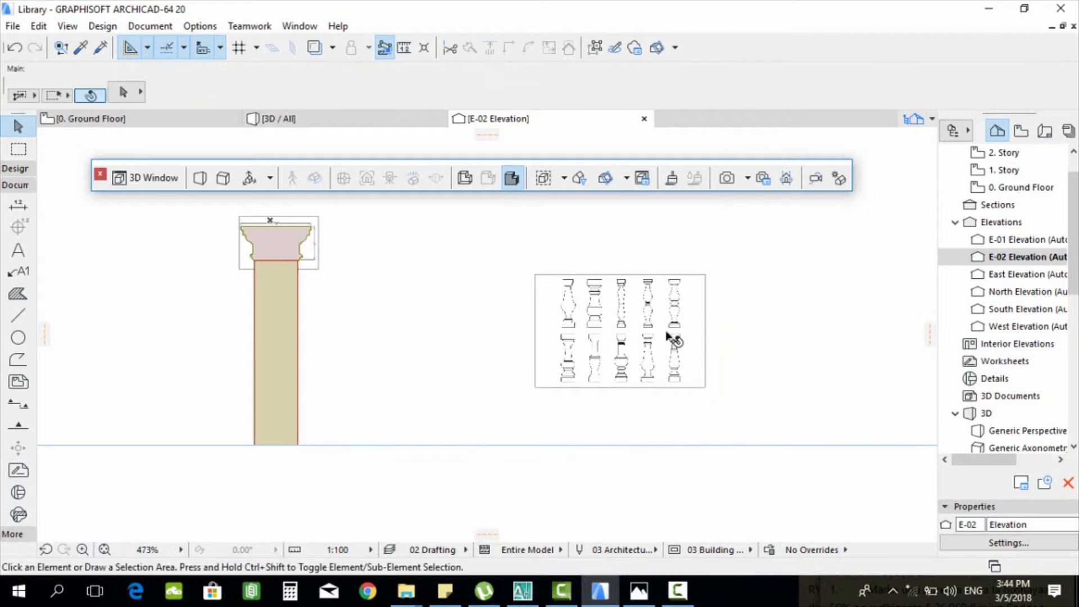
# Step: Examine the baluster designs closely, especially the last one in the lower row
pyautogui.scroll(5, 674, 341)
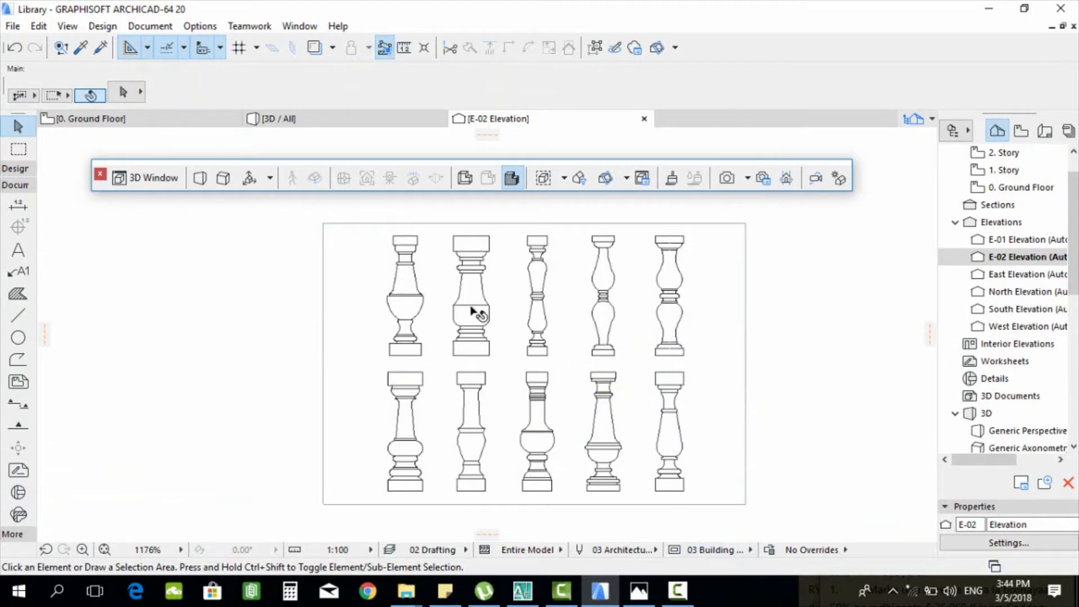
pyautogui.scroll(3, 712, 506)
pyautogui.scroll(-2, 610, 482)
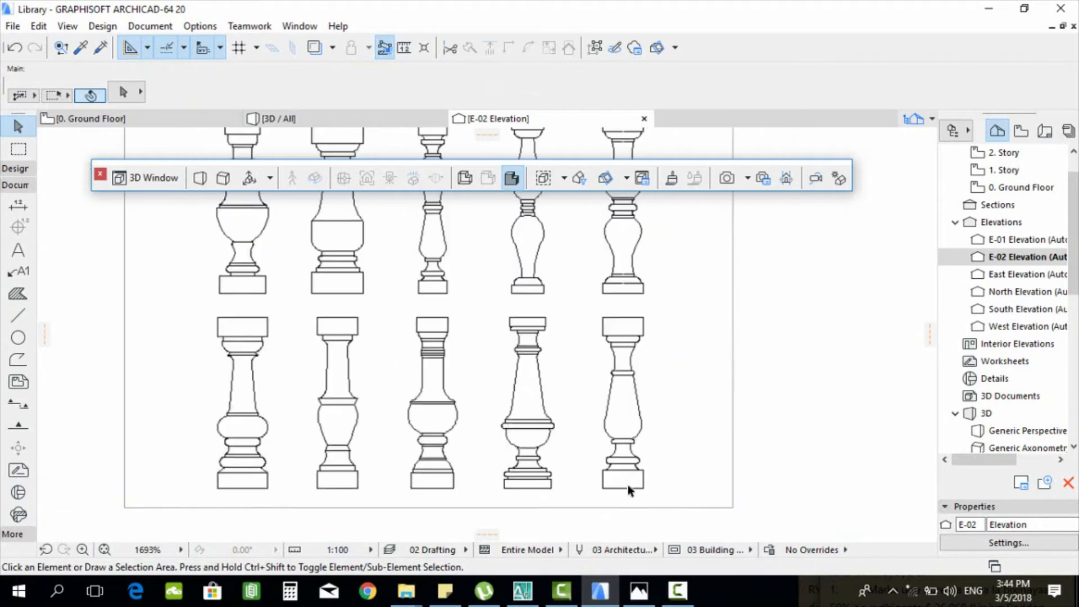
pyautogui.scroll(3, 629, 489)
pyautogui.scroll(-1, 610, 451)
pyautogui.scroll(1, 627, 459)
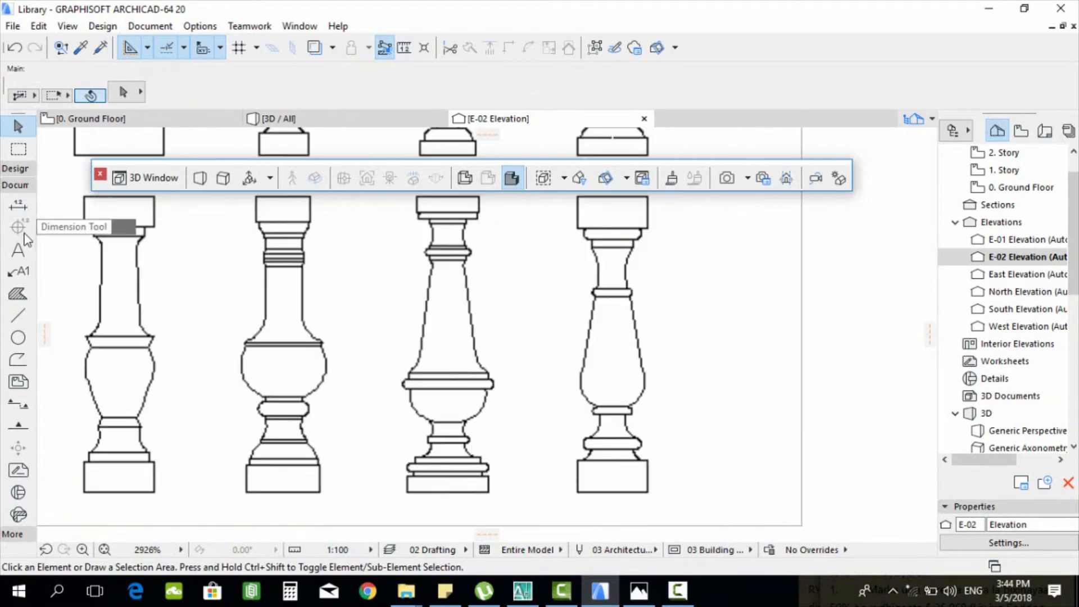
# Step: Start a revolved morph profile at the last lower-row baluster's base centre, tracing 0.04 left, 0.04 up the plinth and about 0.01 inward
pyautogui.click(24, 169)
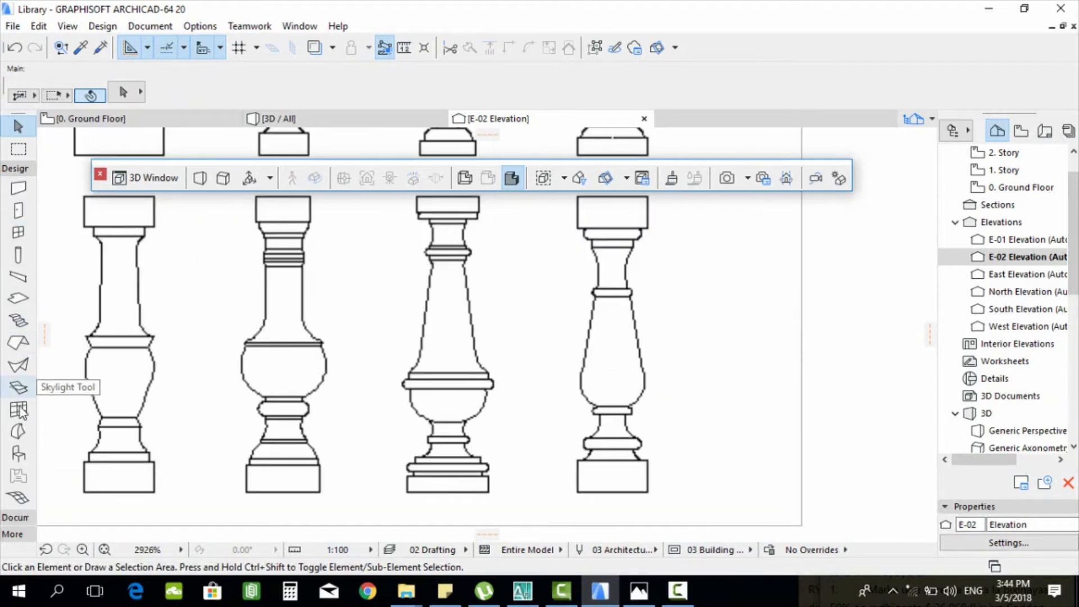
pyautogui.click(18, 431)
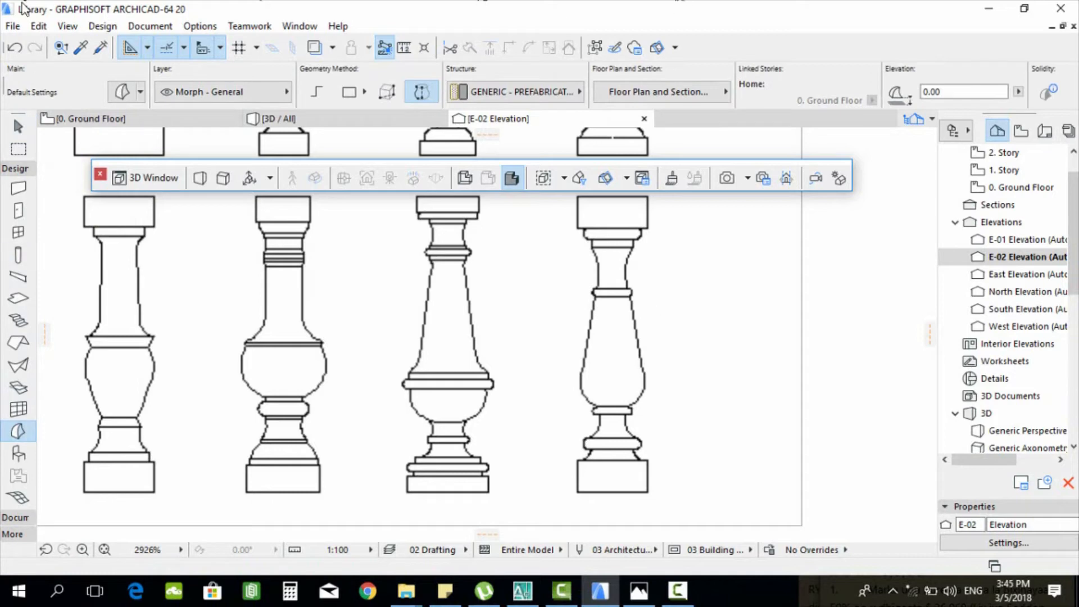
pyautogui.scroll(-2, 498, 436)
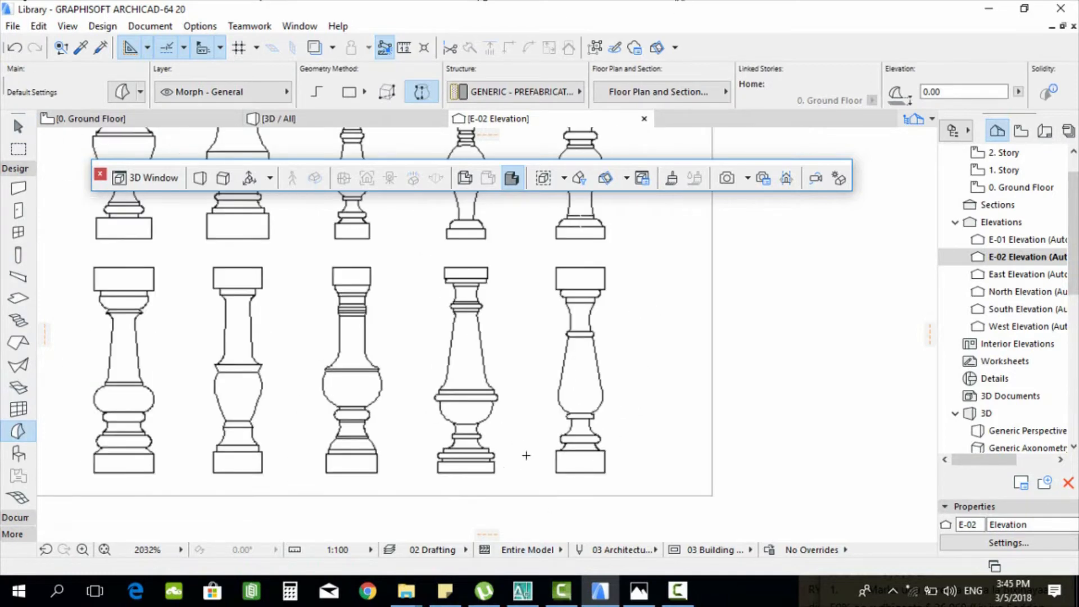
pyautogui.scroll(3, 525, 454)
pyautogui.scroll(2, 593, 497)
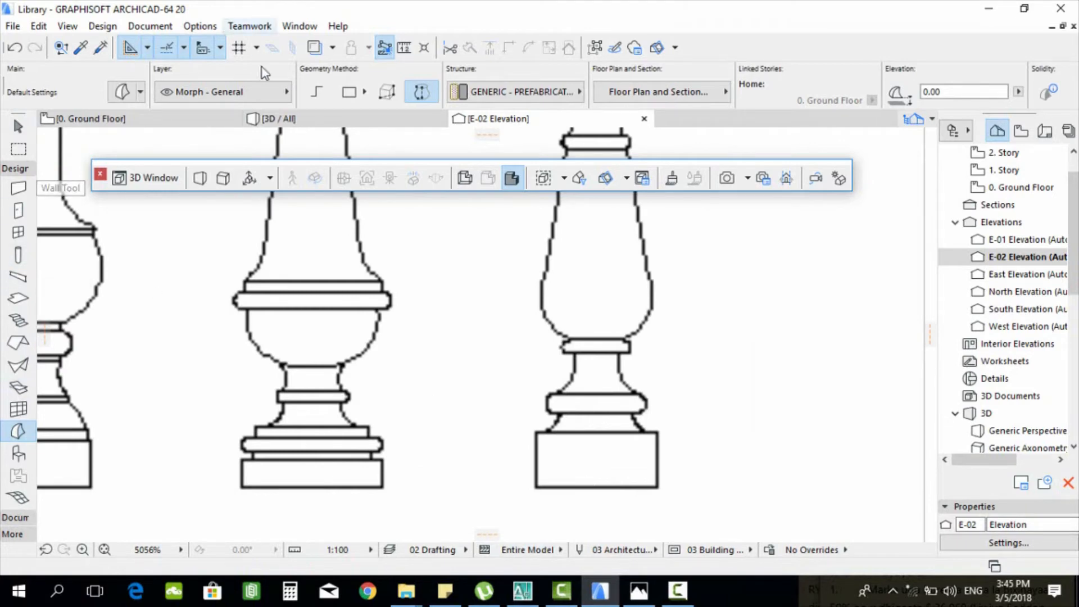
pyautogui.click(597, 488)
pyautogui.scroll(2, 597, 487)
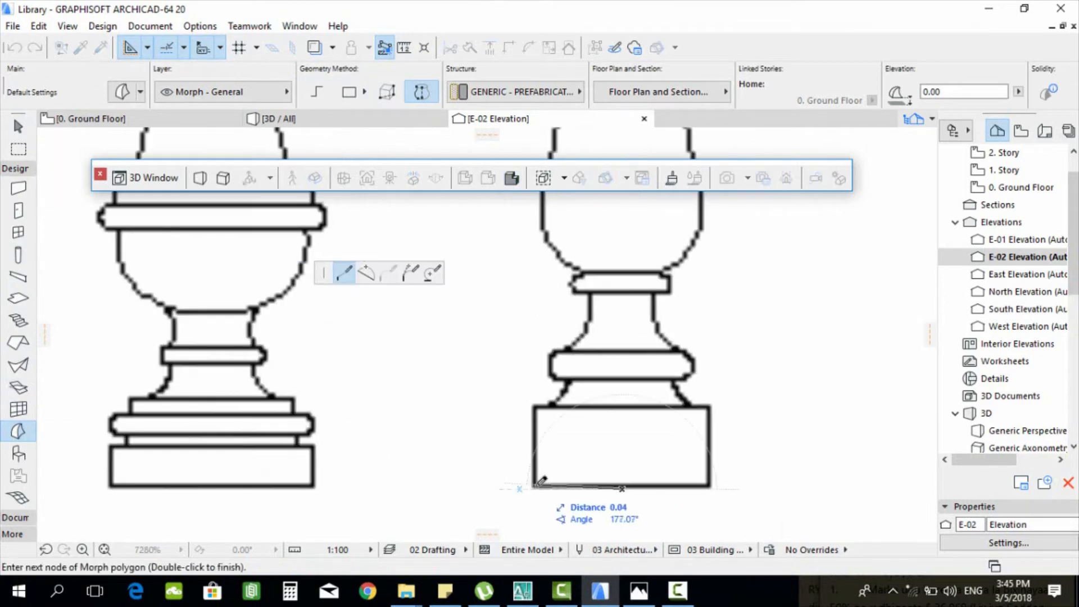
pyautogui.click(534, 487)
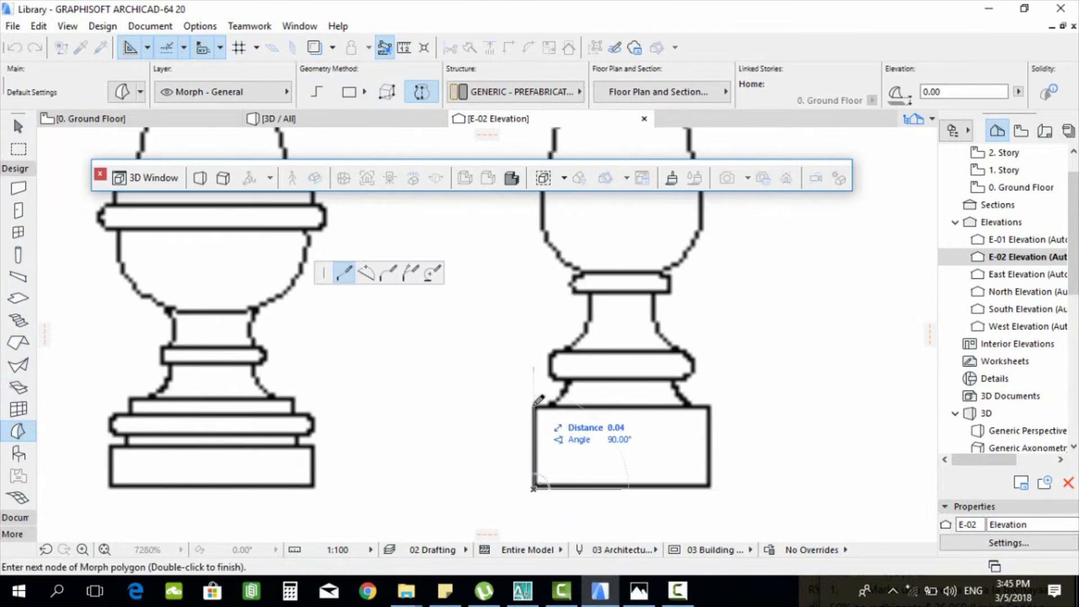
pyautogui.click(534, 405)
pyautogui.scroll(2, 535, 404)
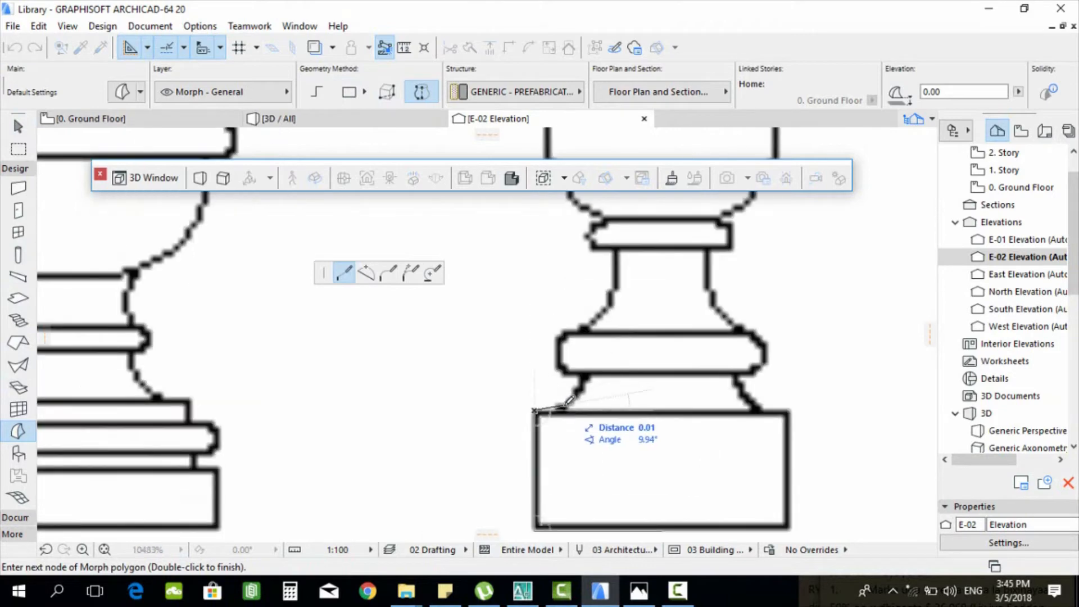
pyautogui.click(561, 409)
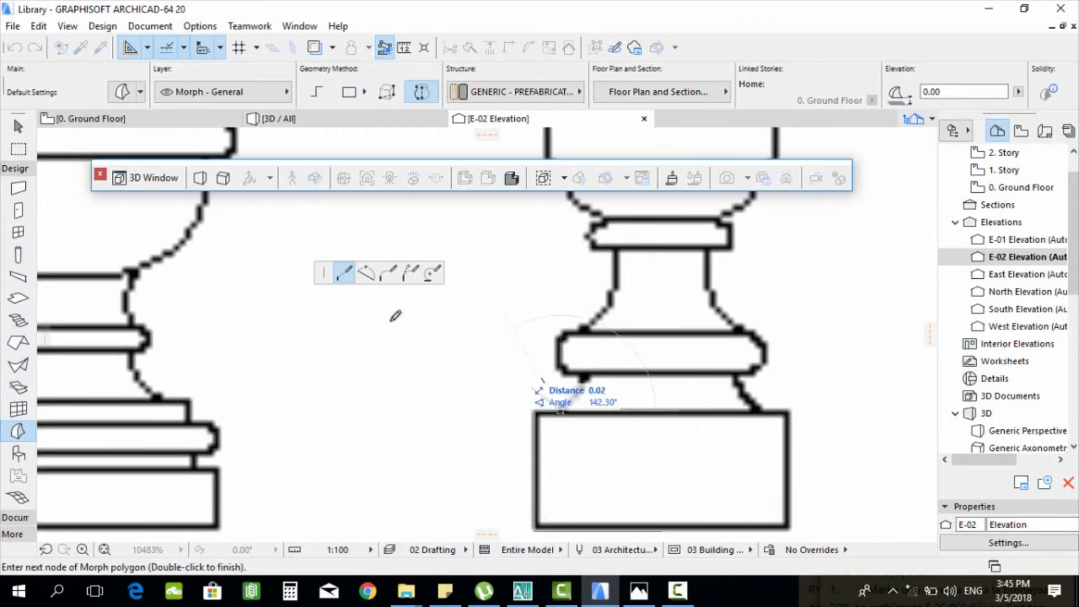
# Step: Trace the curved edge between the plinth and the lower rounded ring as an arc with a radius of about 0.01
pyautogui.click(366, 272)
pyautogui.scroll(3, 661, 450)
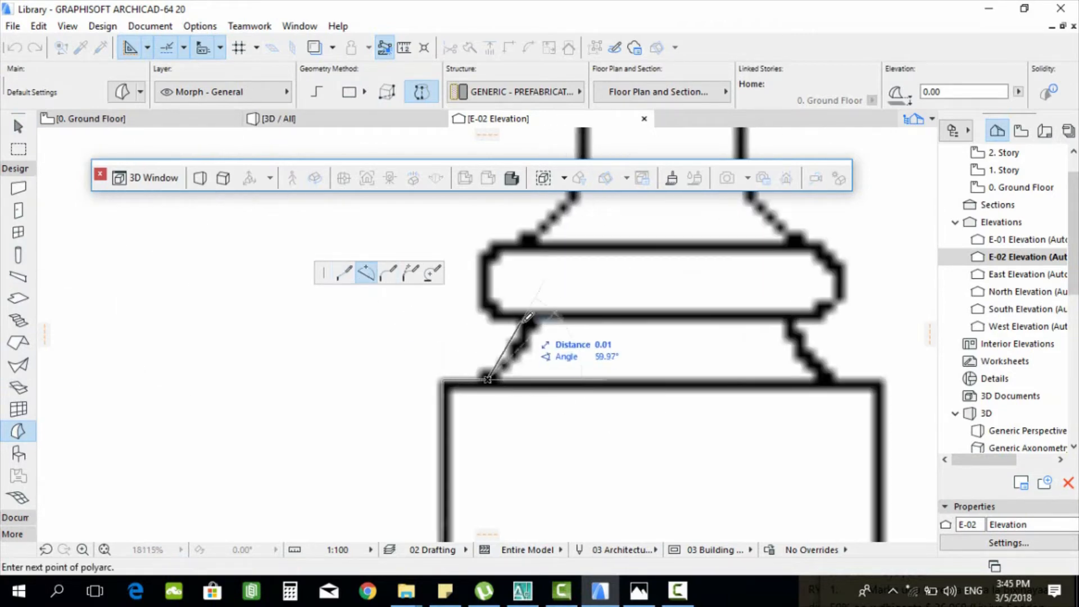
pyautogui.click(522, 323)
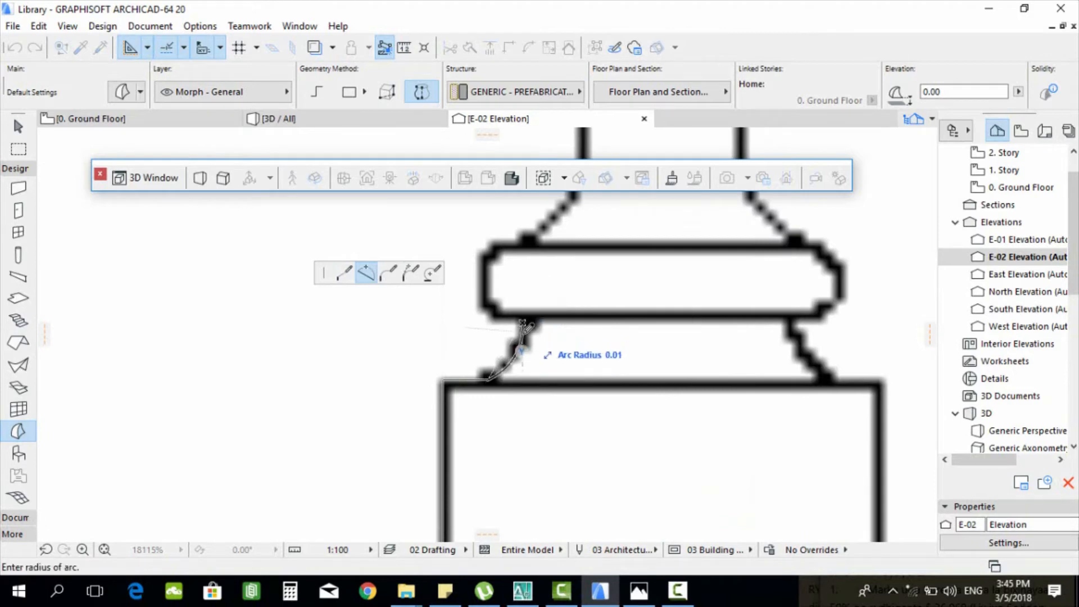
pyautogui.click(523, 324)
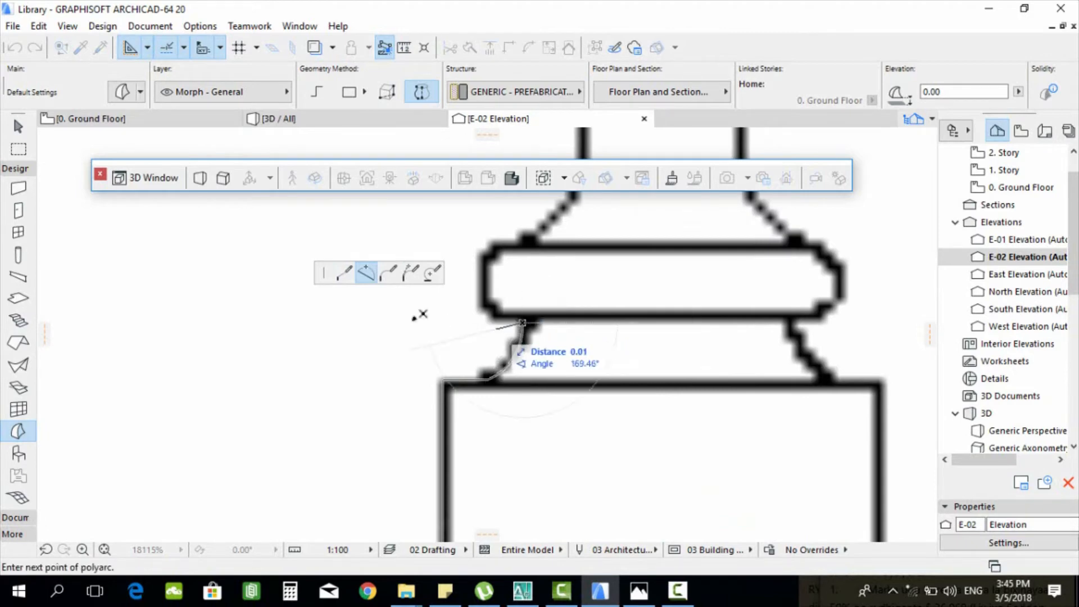
# Step: Add a short horizontal segment outward beneath the lower rounded ring, then trace the ring's bulging left edge as an arc
pyautogui.click(344, 274)
pyautogui.scroll(2, 521, 299)
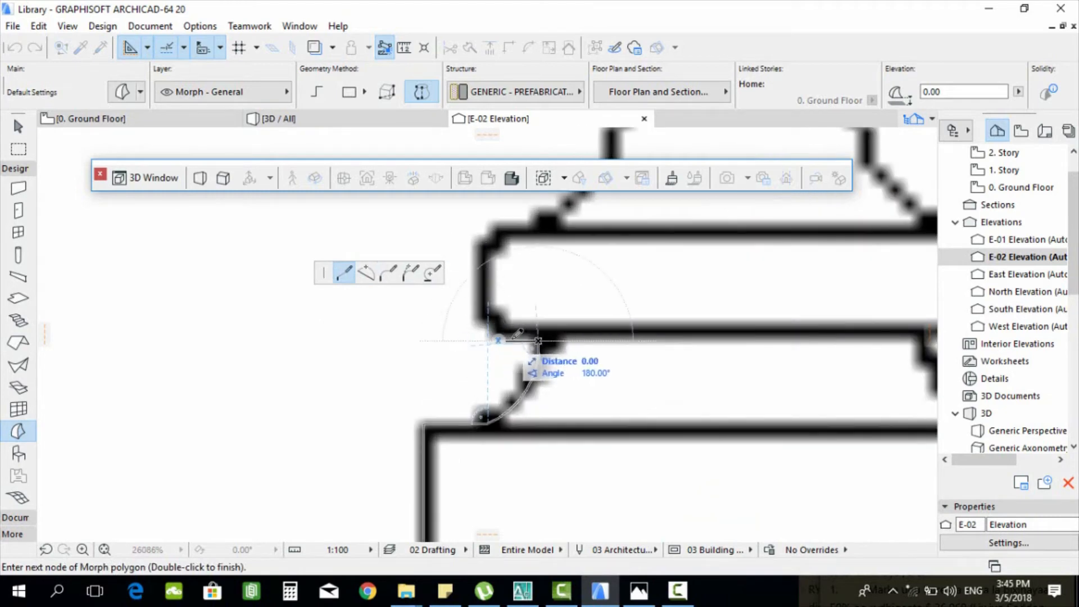
pyautogui.scroll(-2, 538, 340)
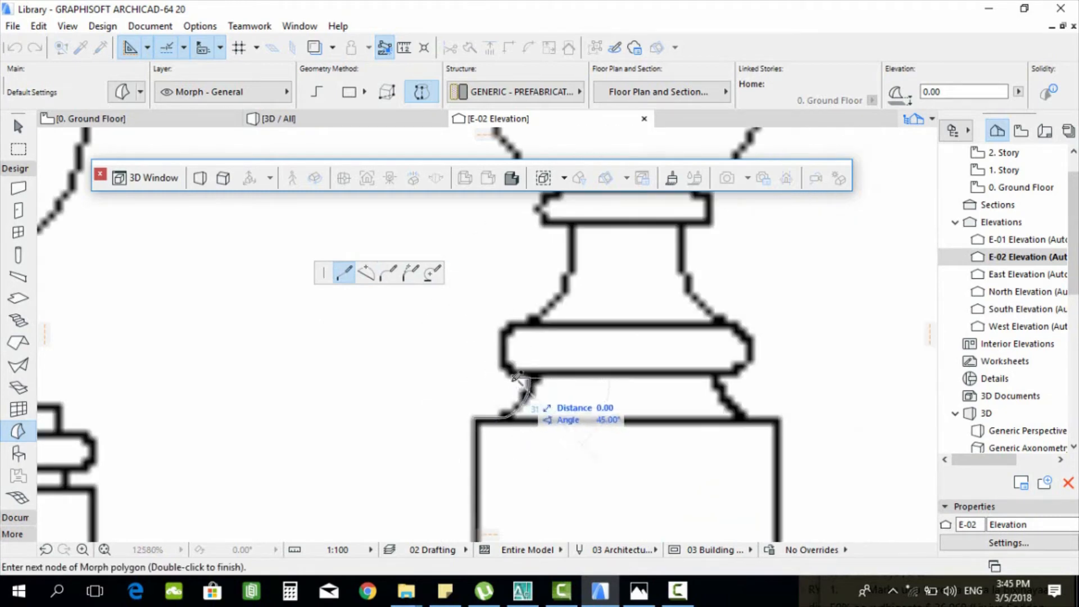
pyautogui.scroll(1, 515, 367)
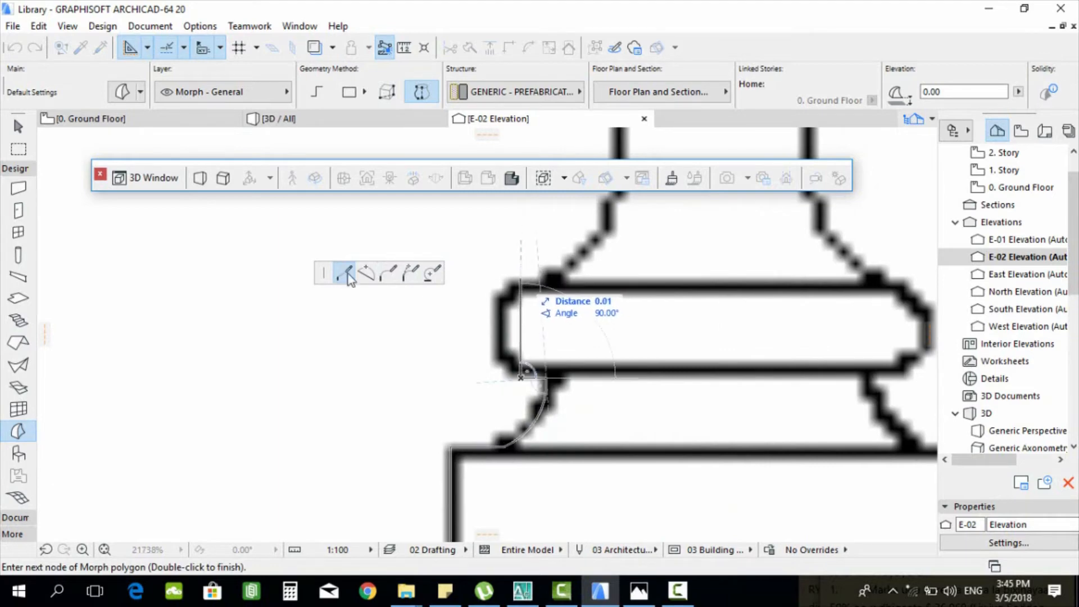
pyautogui.click(366, 273)
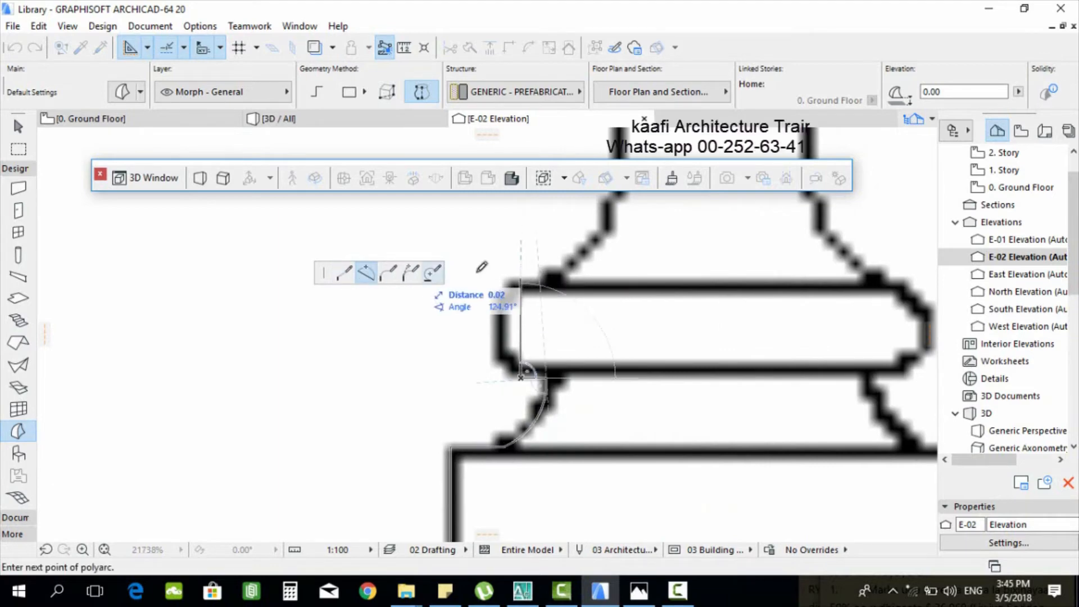
pyautogui.click(521, 280)
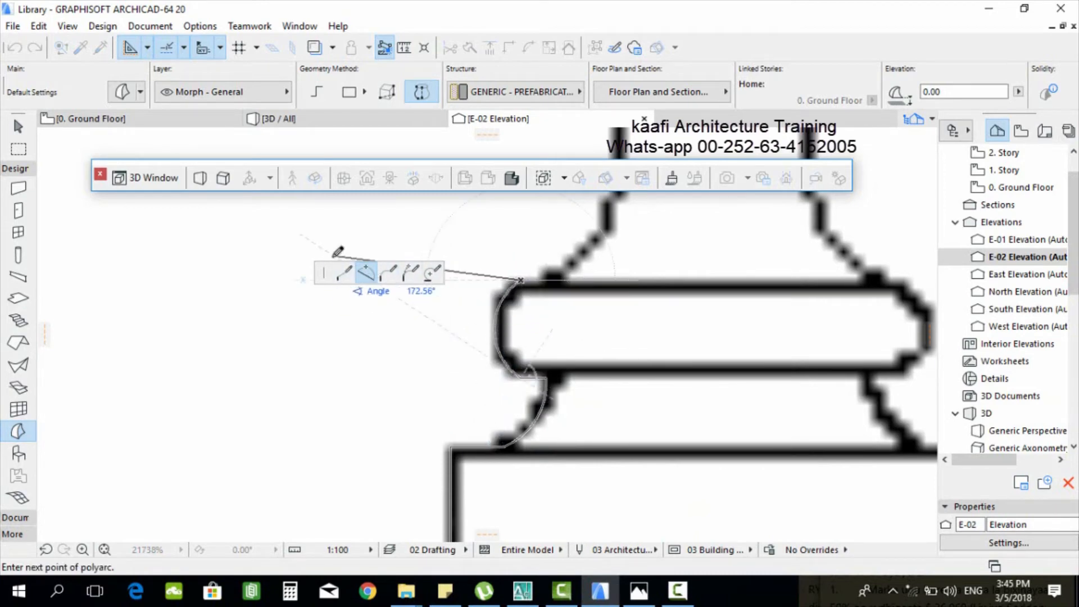
# Step: Trace straight segments inward over the lower ring, about 0.01 up the 45° slope, and vertically up the neck to the collar's underside
pyautogui.click(344, 273)
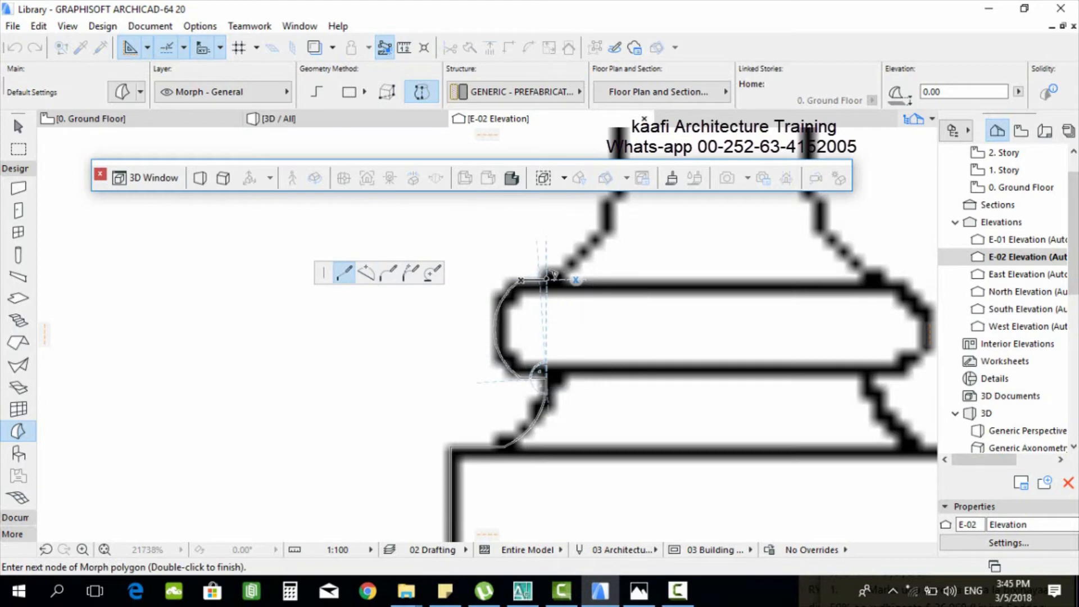
pyautogui.click(546, 279)
pyautogui.scroll(-3, 540, 382)
pyautogui.scroll(3, 581, 289)
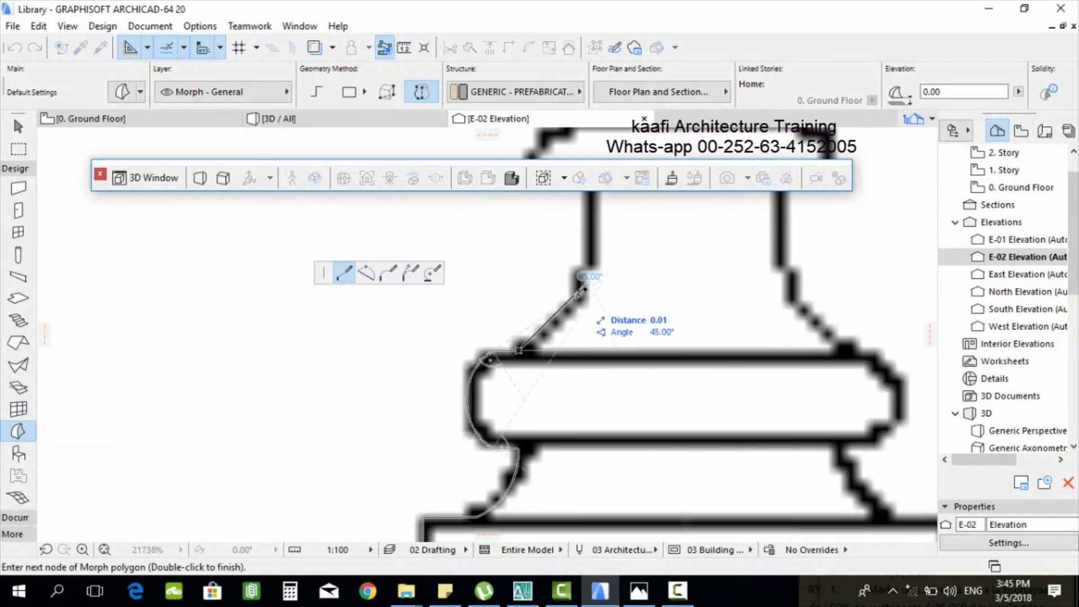
pyautogui.click(574, 295)
pyautogui.scroll(-3, 563, 340)
pyautogui.scroll(3, 579, 319)
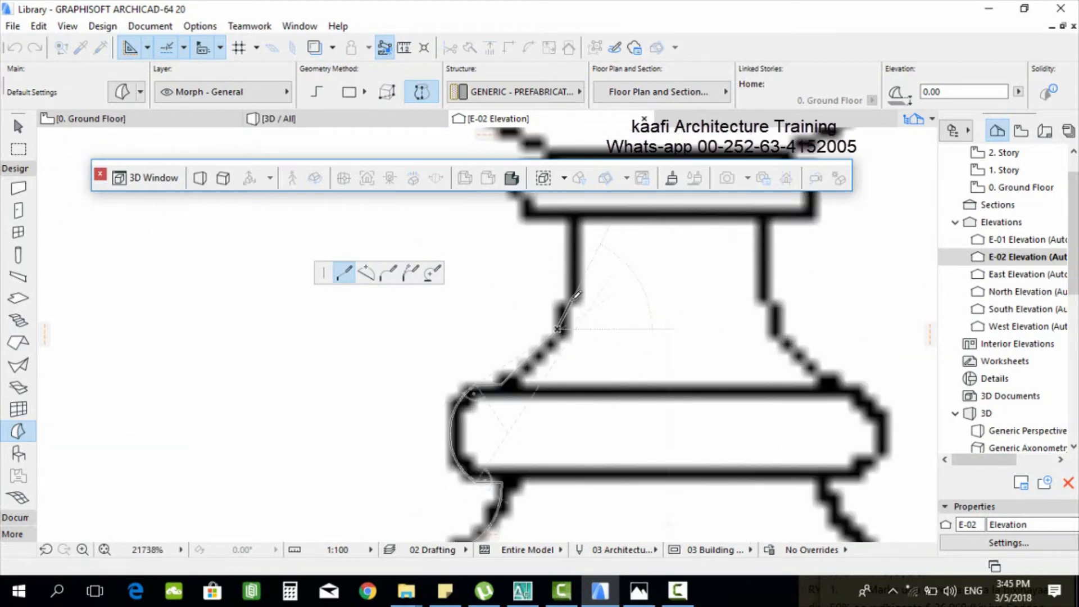
pyautogui.scroll(-3, 573, 303)
pyautogui.scroll(3, 562, 343)
pyautogui.click(560, 350)
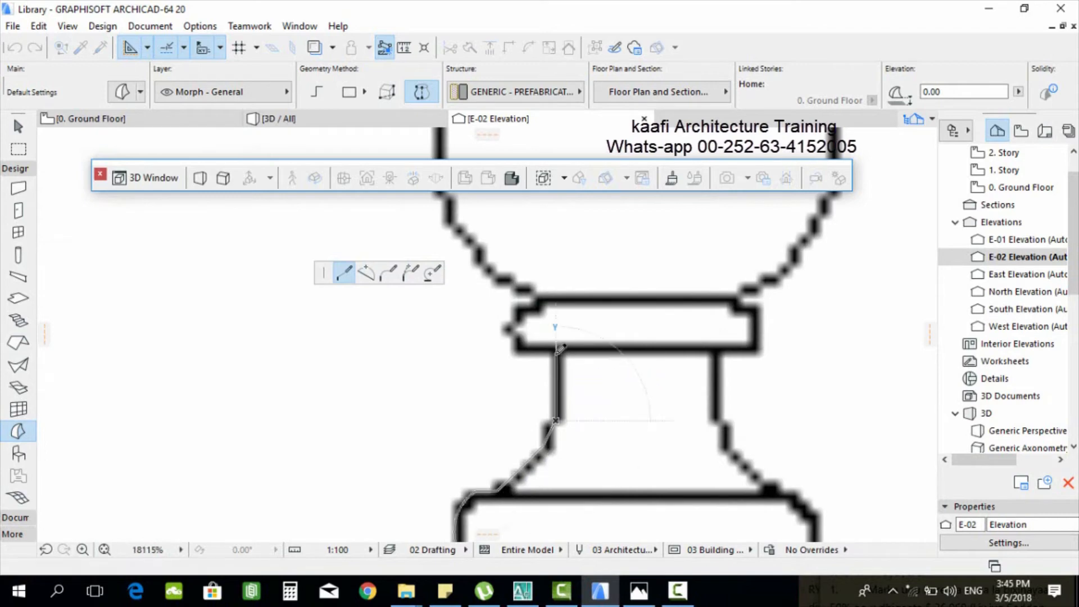
# Step: Outline the collar's left side with straight segments outward along its underside, about 0.01 up, and back in to the bulb
pyautogui.scroll(2, 559, 360)
pyautogui.click(508, 357)
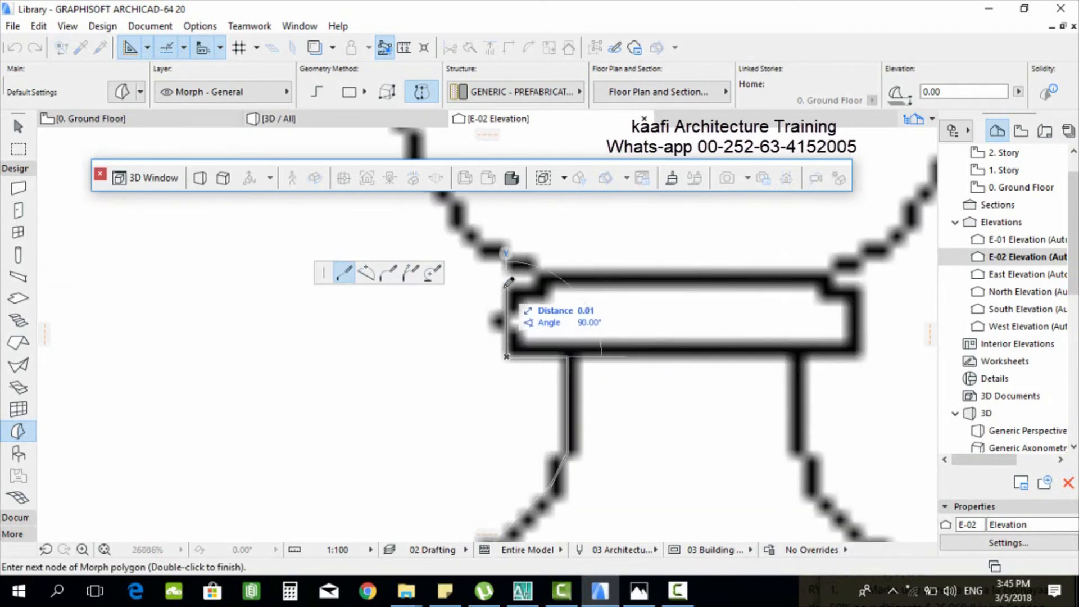
pyautogui.click(506, 287)
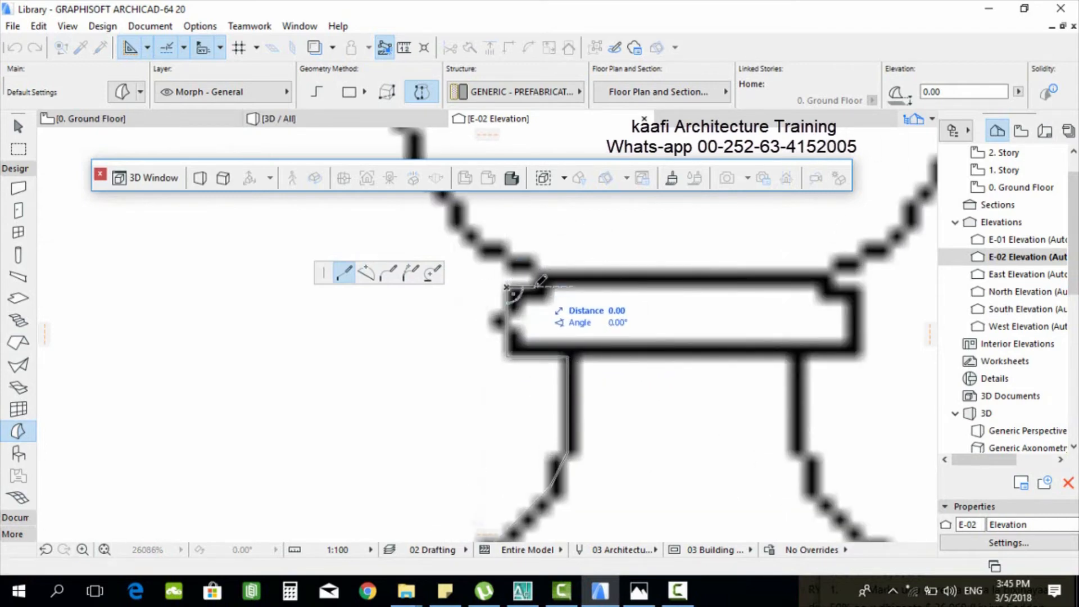
# Step: Trace the lower-left curve of the bulb above the collar as an arc with a radius of about 0.03
pyautogui.scroll(-6, 577, 403)
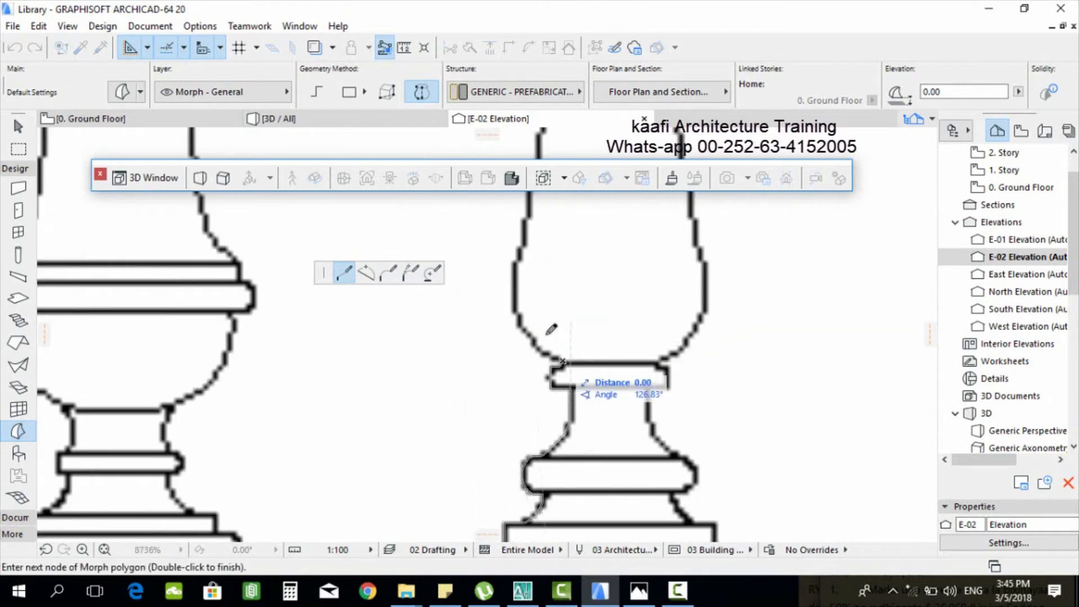
pyautogui.scroll(2, 604, 340)
pyautogui.click(475, 299)
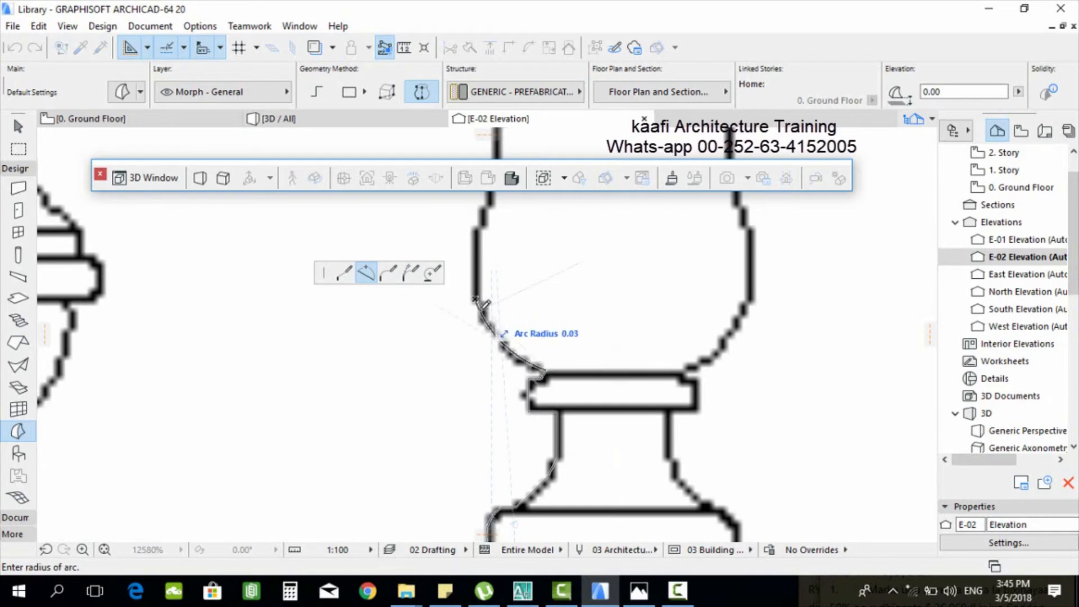
pyautogui.click(483, 309)
# Step: Trace the bulb's side straight up about 0.02 and continue along the tapered shaft to the underside of the upper ring
pyautogui.scroll(-1, 484, 310)
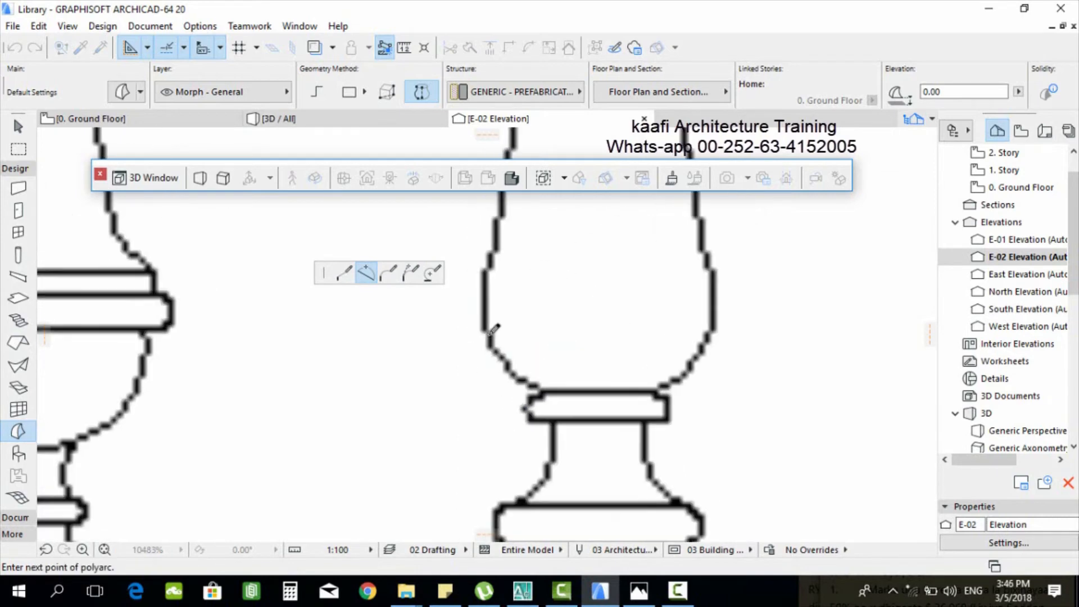
pyautogui.click(345, 273)
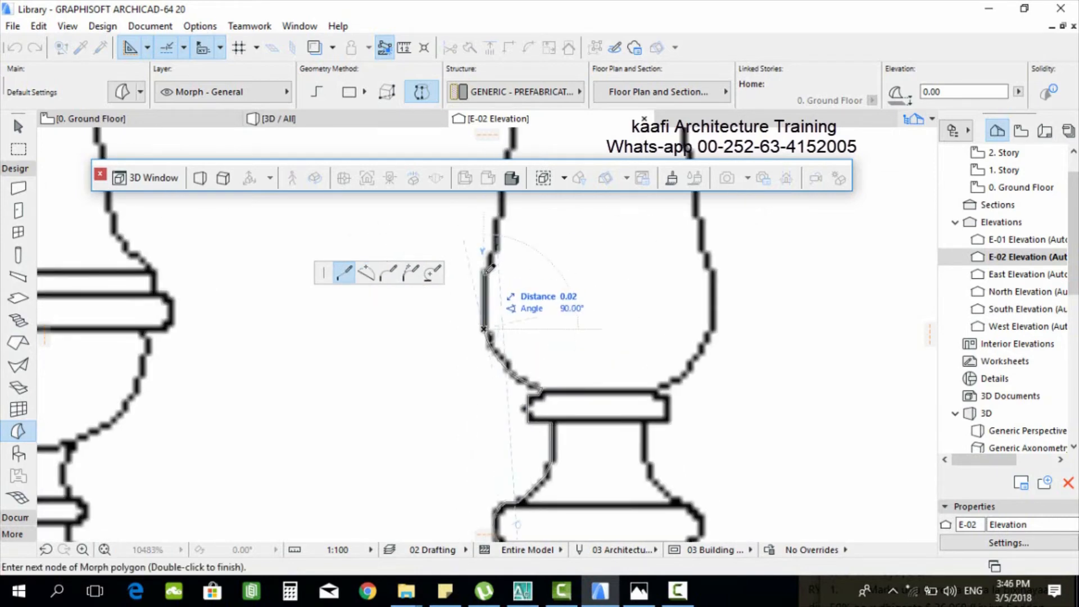
pyautogui.scroll(-4, 525, 425)
pyautogui.click(501, 390)
pyautogui.scroll(2, 523, 270)
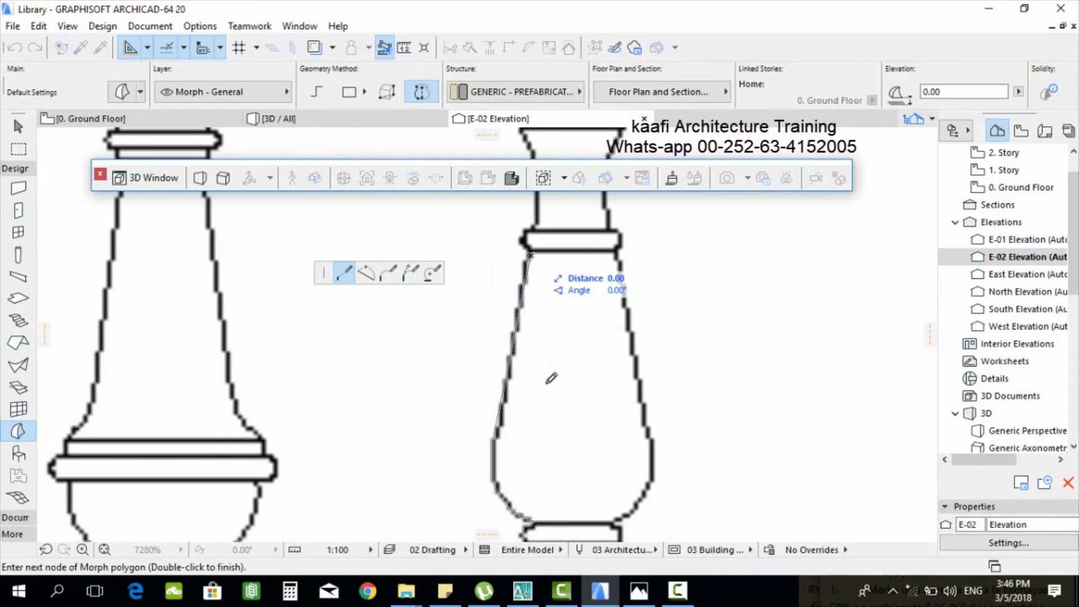
# Step: Trace the upper ring's bulging left edge as an arc with a radius of about 0.01
pyautogui.scroll(-4, 551, 377)
pyautogui.scroll(6, 578, 393)
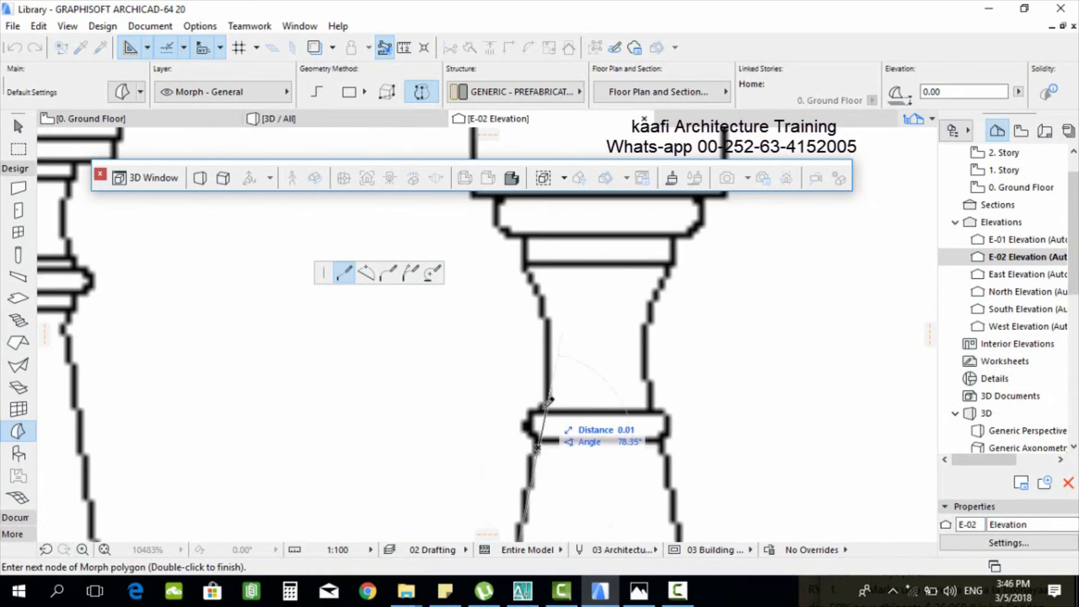
pyautogui.click(365, 272)
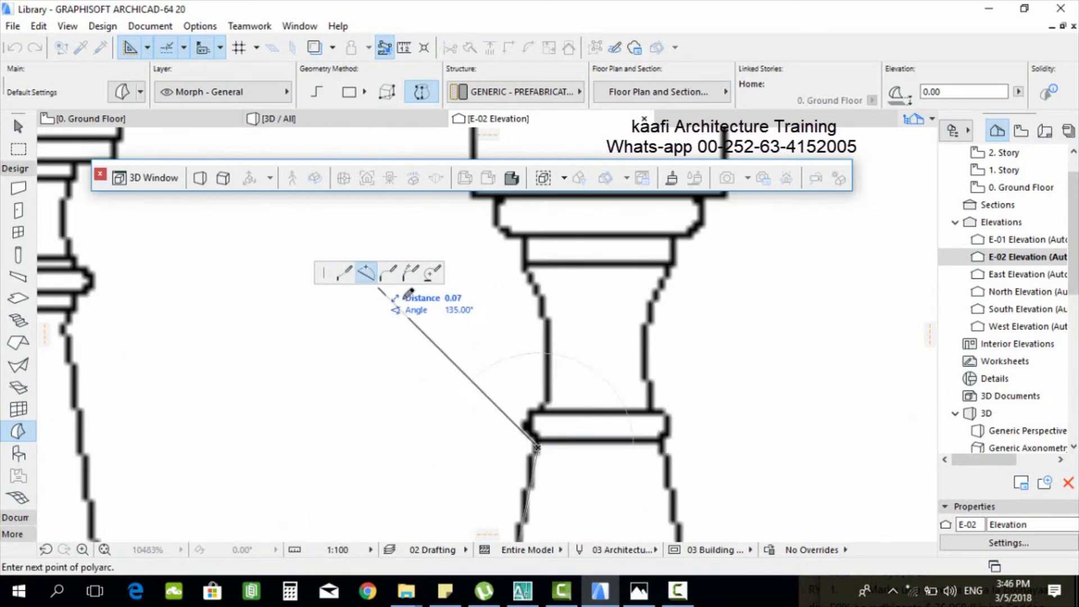
pyautogui.scroll(3, 554, 424)
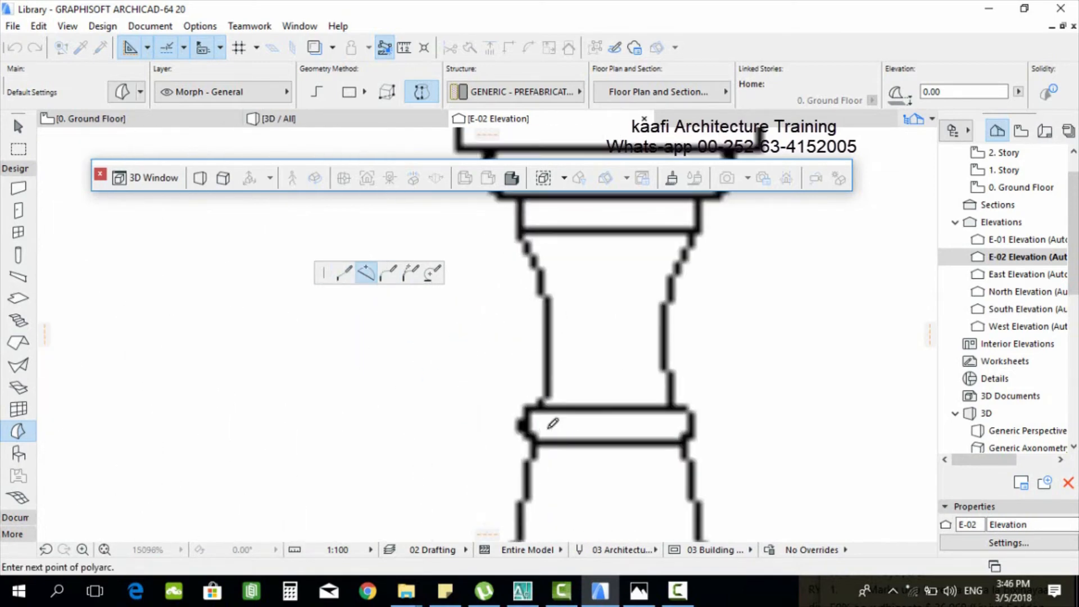
pyautogui.click(529, 393)
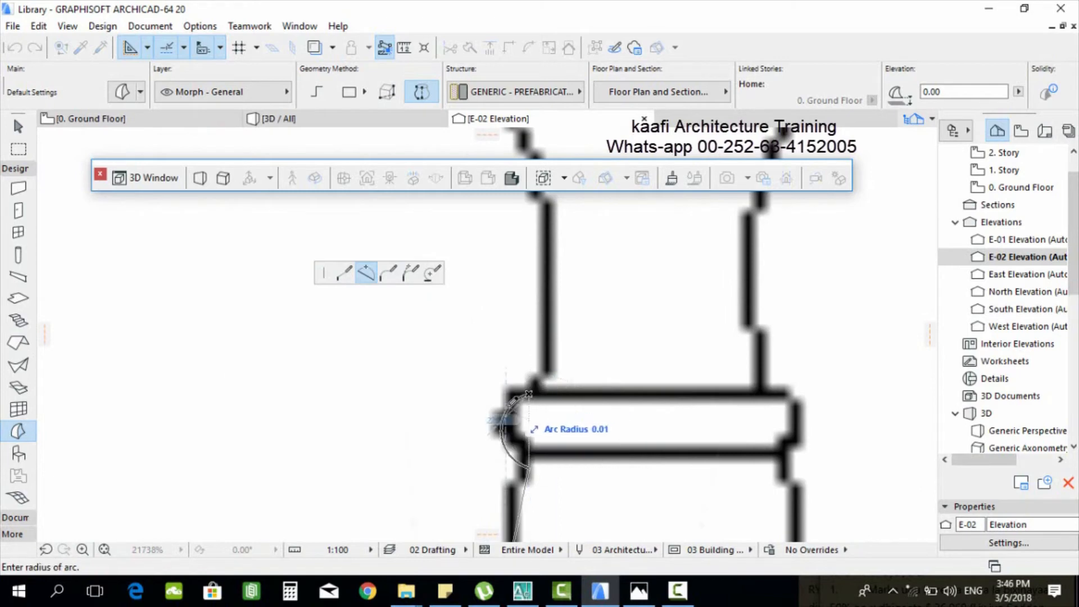
pyautogui.click(511, 400)
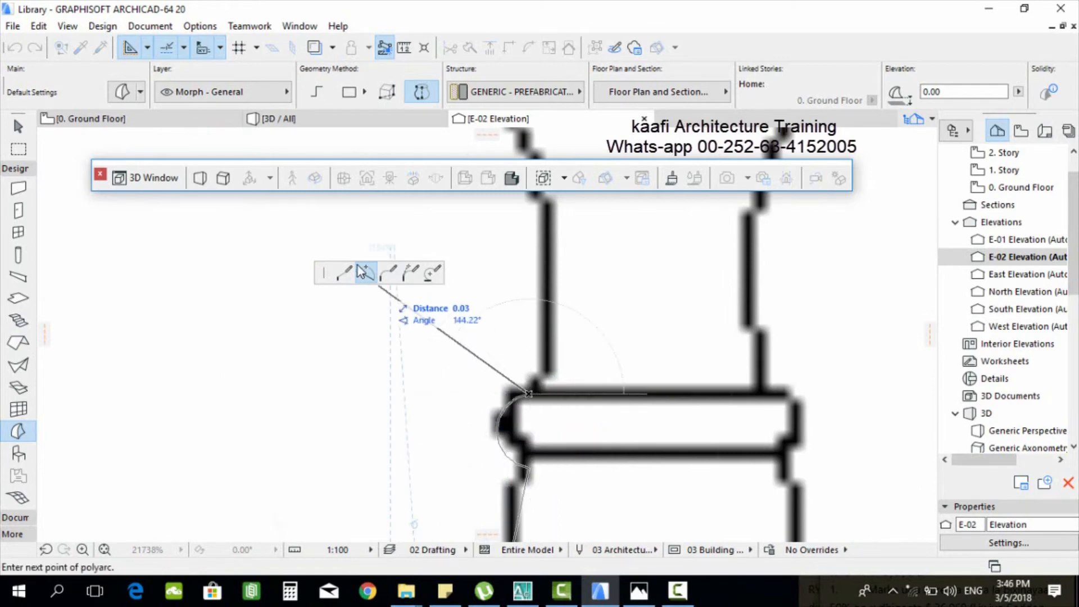
# Step: Trace straight segments from the upper ring up the narrow neck and about 0.02 along its outward flare to the band
pyautogui.click(344, 272)
pyautogui.click(541, 375)
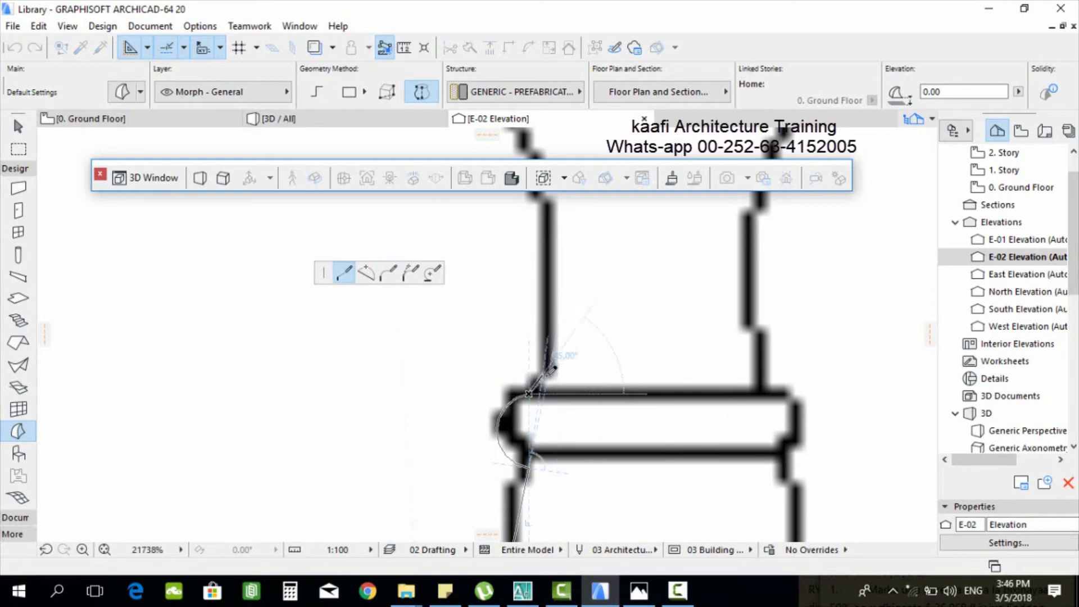
pyautogui.scroll(-4, 519, 466)
pyautogui.scroll(3, 529, 332)
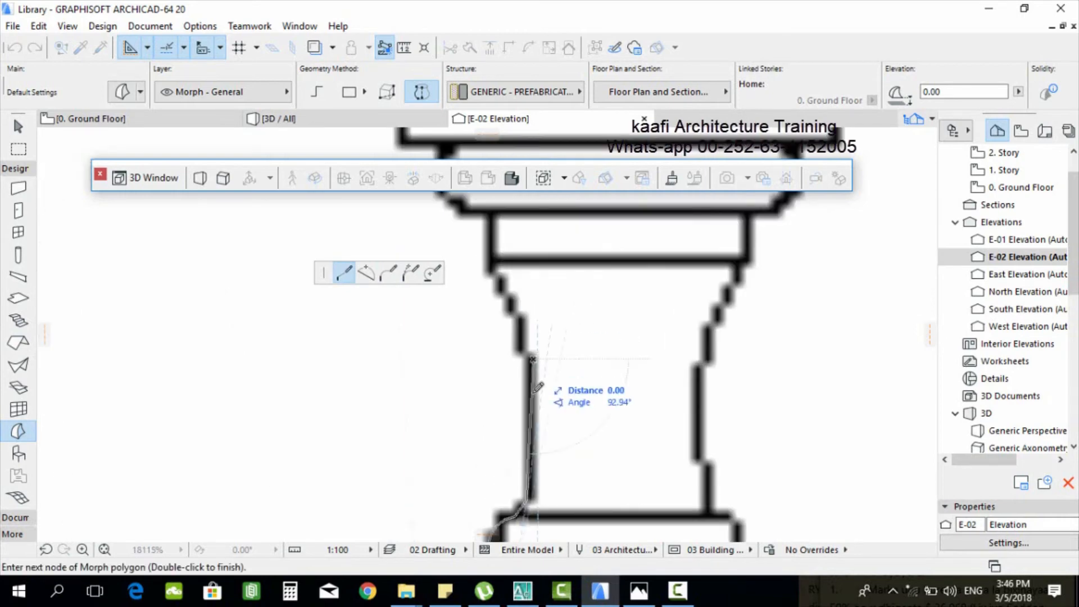
pyautogui.scroll(-3, 535, 389)
pyautogui.scroll(2, 554, 448)
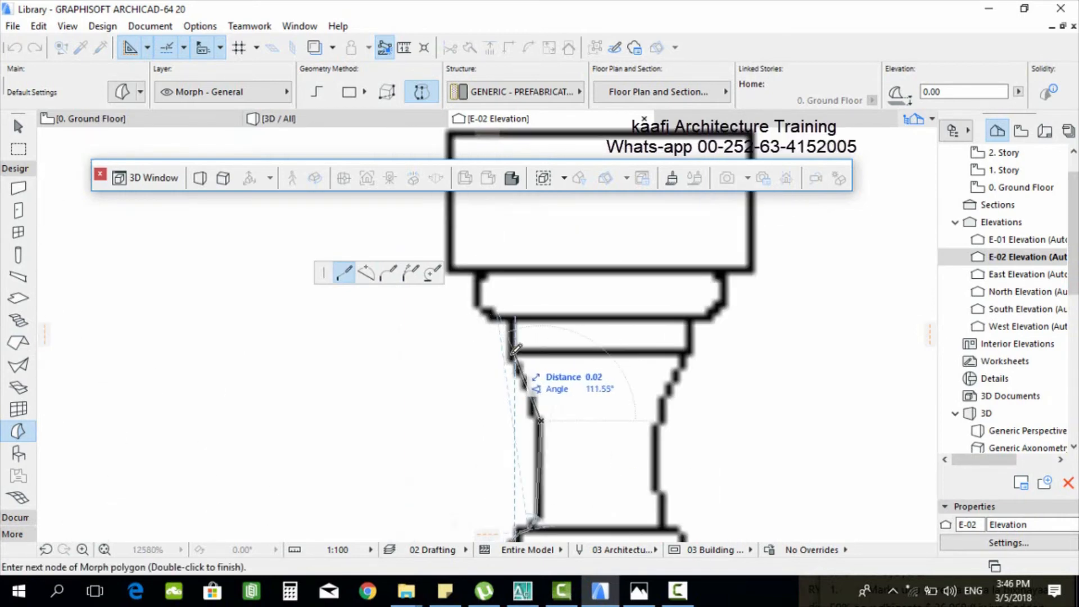
# Step: Trace the band about 0.01 up and the wider moulding above it, about 0.01 outward, along its chamfer and up to the top block
pyautogui.scroll(-3, 519, 354)
pyautogui.scroll(4, 528, 433)
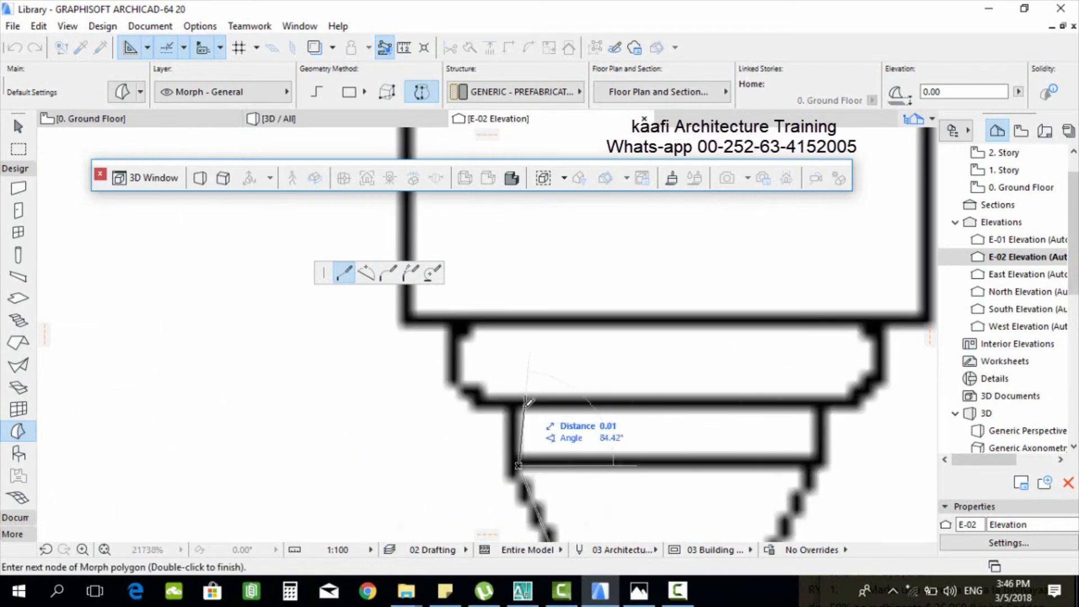
pyautogui.click(518, 401)
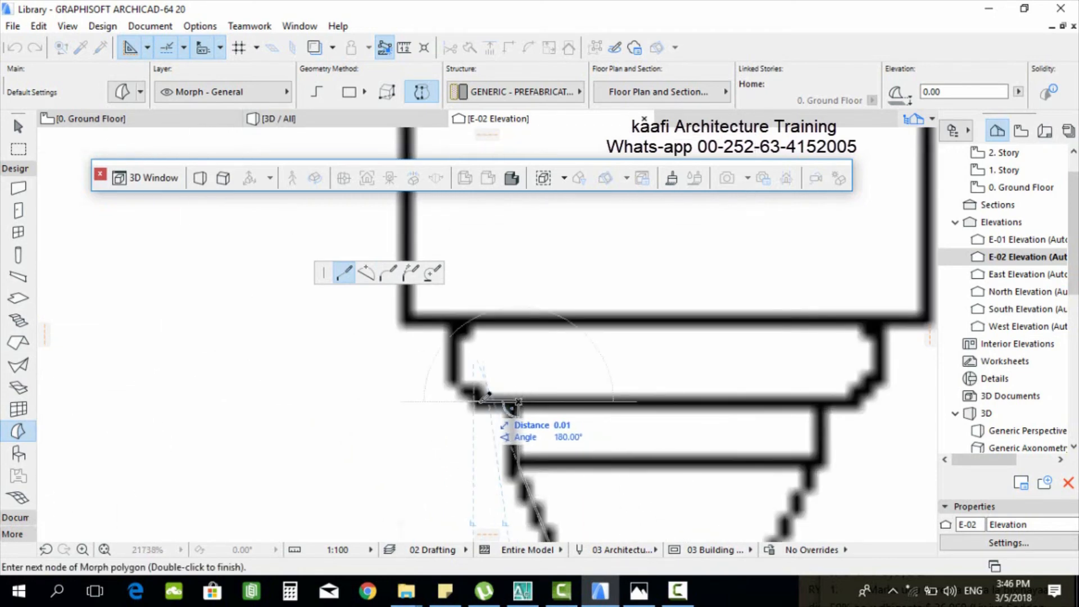
pyautogui.click(459, 378)
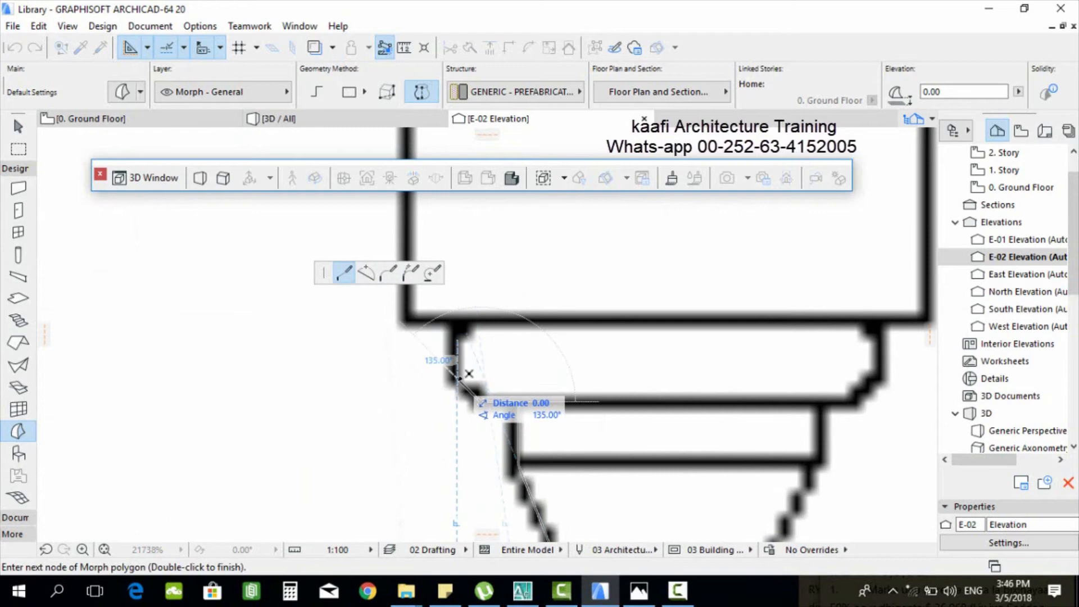
pyautogui.click(454, 320)
# Step: Trace about 0.01 outward along the top block's underside and straight up its left side to the upper corner
pyautogui.scroll(-3, 497, 482)
pyautogui.scroll(3, 477, 430)
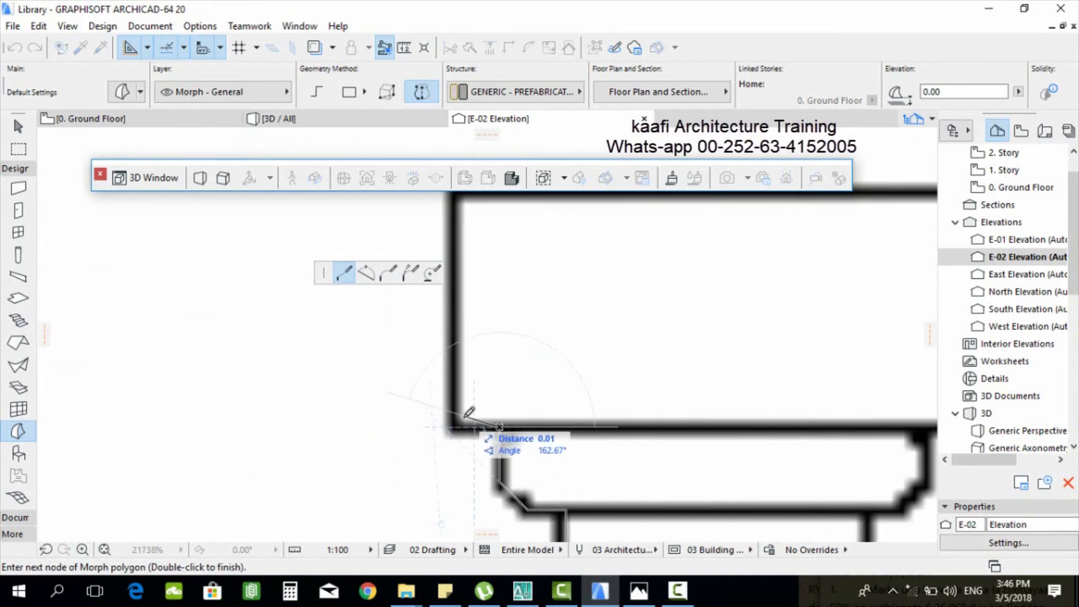
pyautogui.scroll(-2, 486, 442)
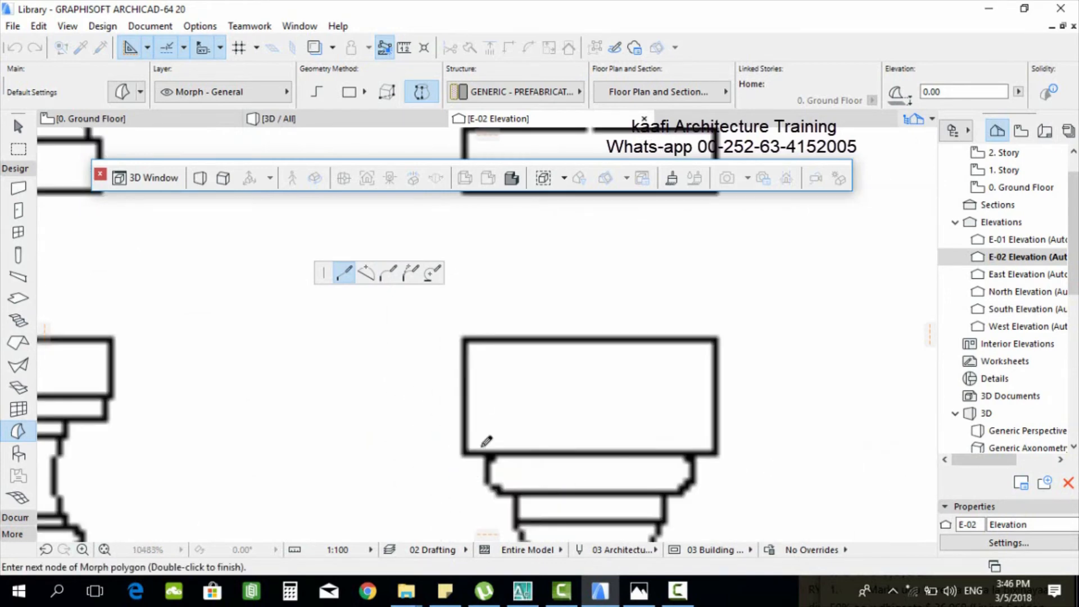
pyautogui.scroll(1, 465, 323)
pyautogui.scroll(-6, 467, 337)
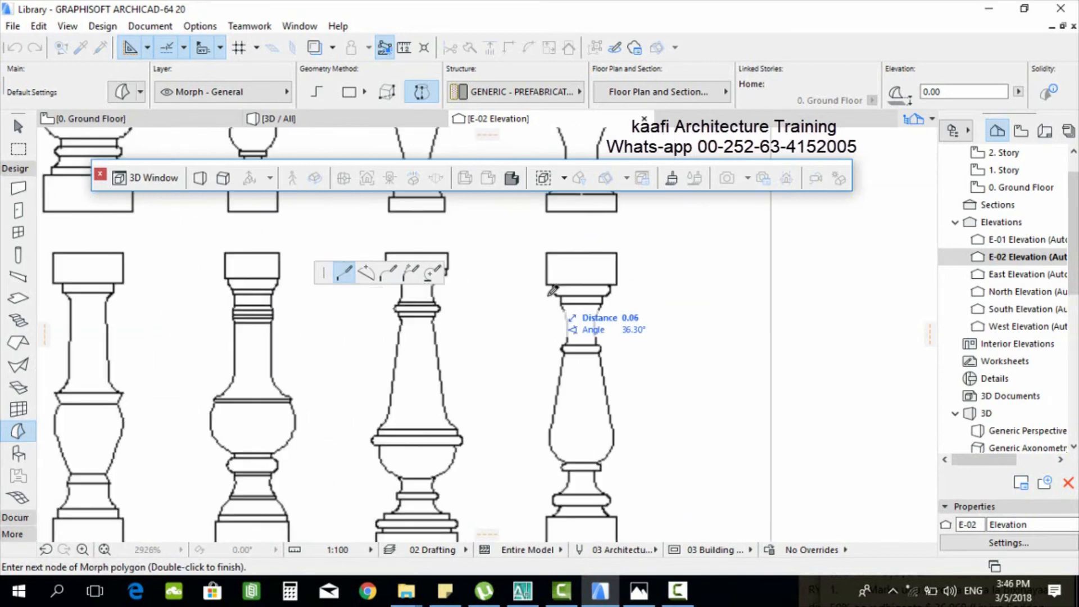
# Step: Trace the top block's upper edge about 0.04 across to the baluster's centre line
pyautogui.scroll(1, 577, 270)
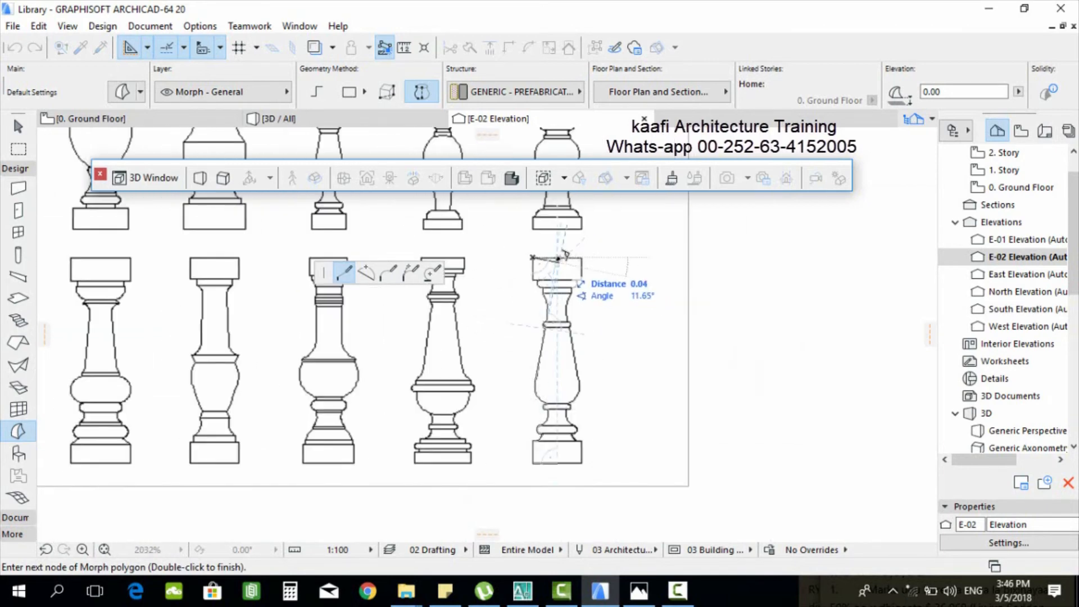
pyautogui.scroll(1, 574, 264)
pyautogui.scroll(1, 564, 253)
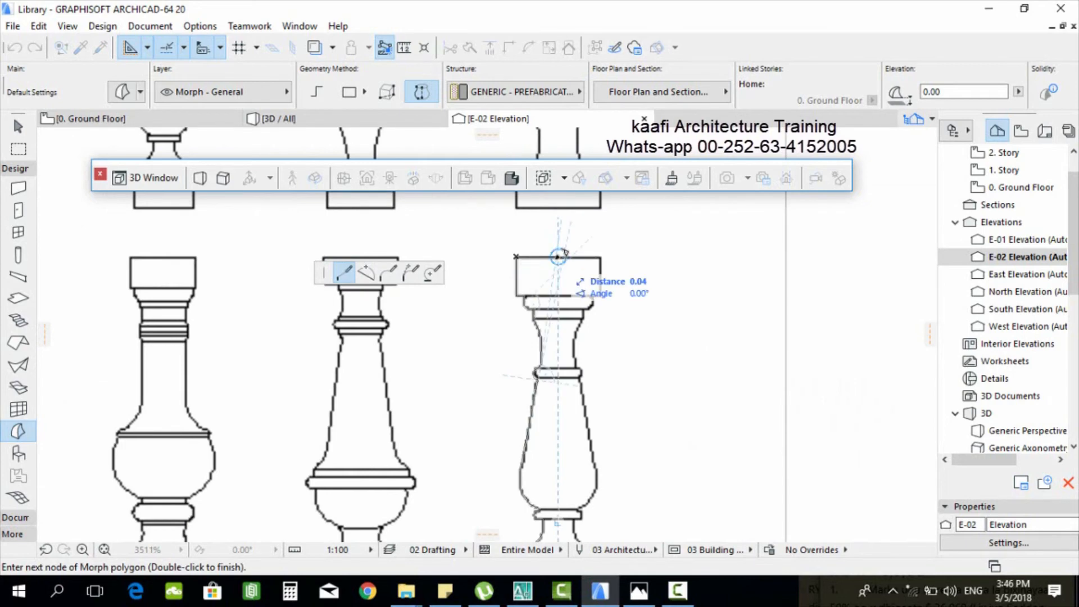
pyautogui.scroll(2, 559, 255)
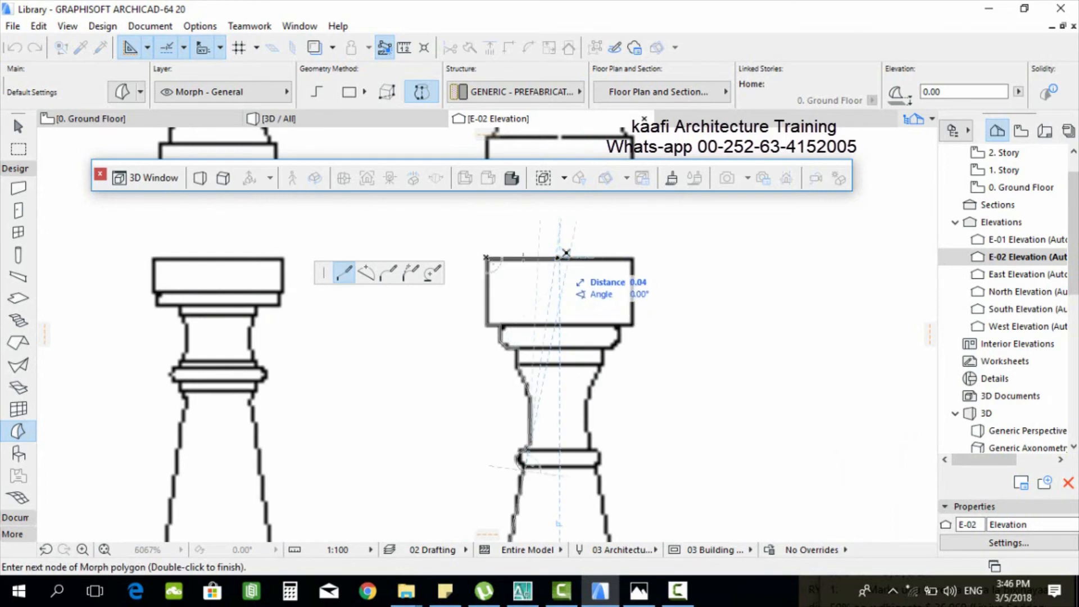
# Step: Close the half profile with a vertical segment about 0.33 long down the centre line to the middle of the base's bottom edge
pyautogui.scroll(-4, 566, 253)
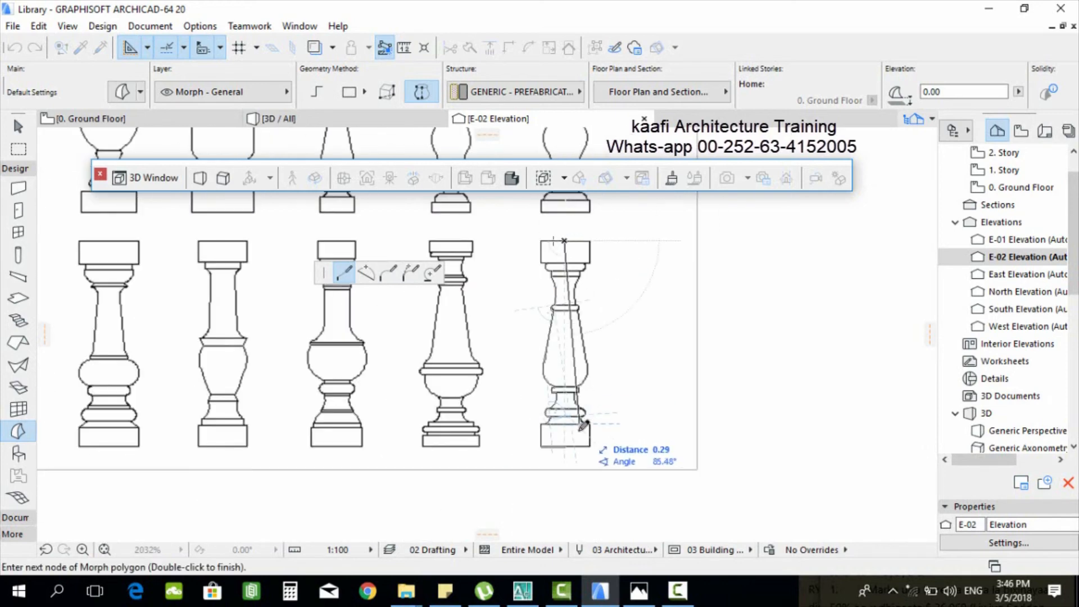
pyautogui.scroll(4, 582, 432)
pyautogui.scroll(2, 568, 444)
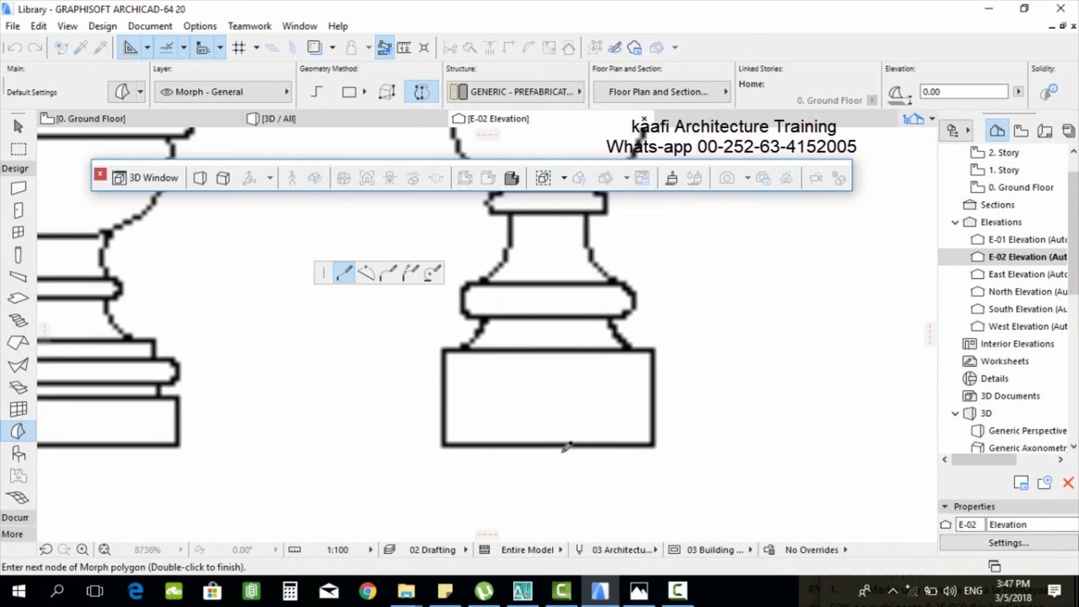
pyautogui.scroll(2, 566, 447)
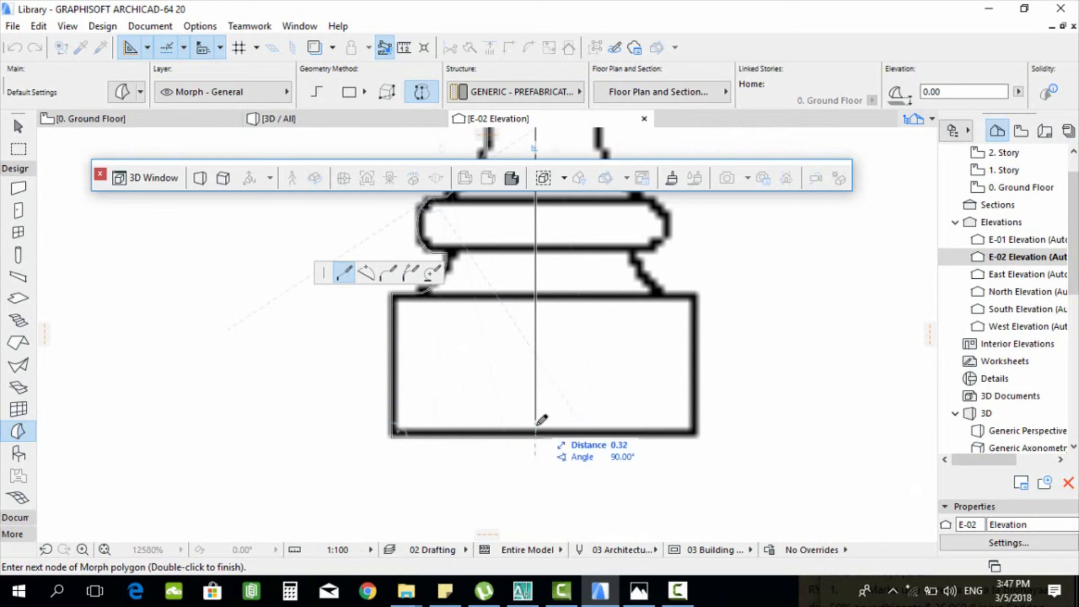
pyautogui.scroll(3, 540, 429)
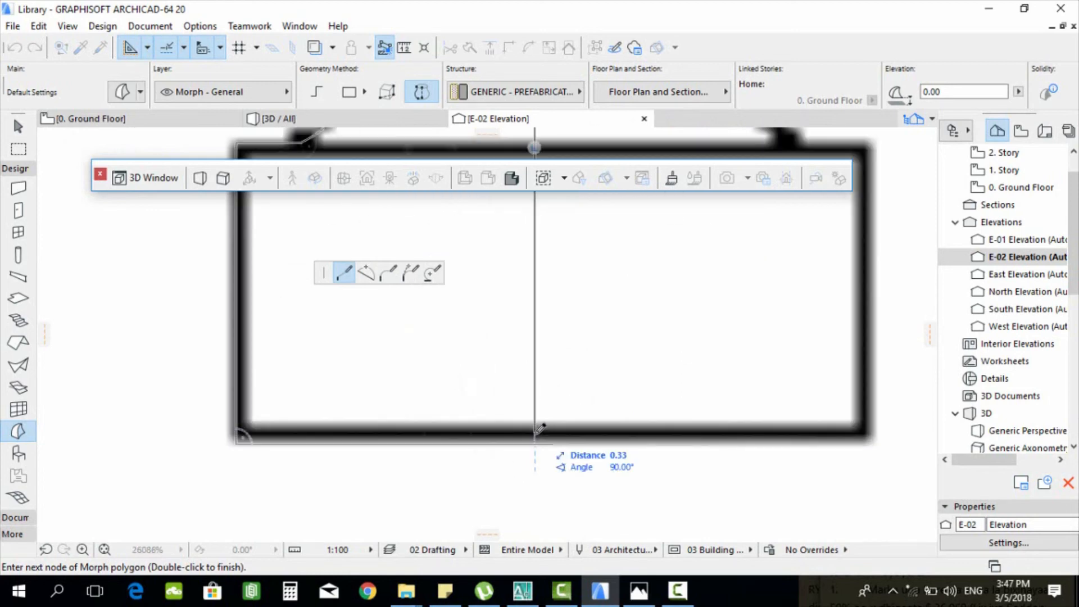
pyautogui.scroll(-10, 539, 426)
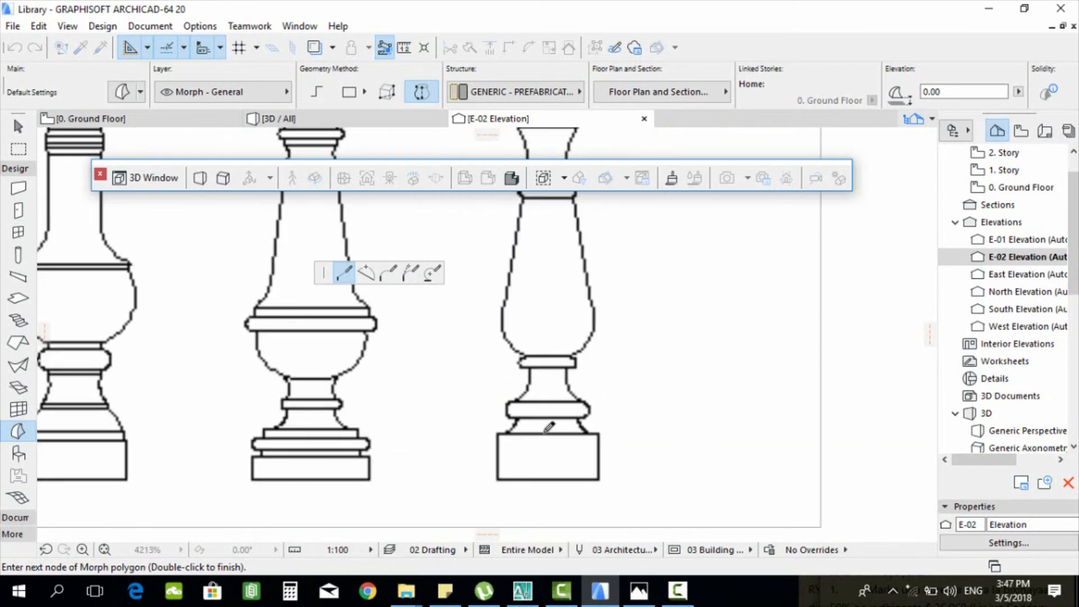
pyautogui.scroll(2, 545, 290)
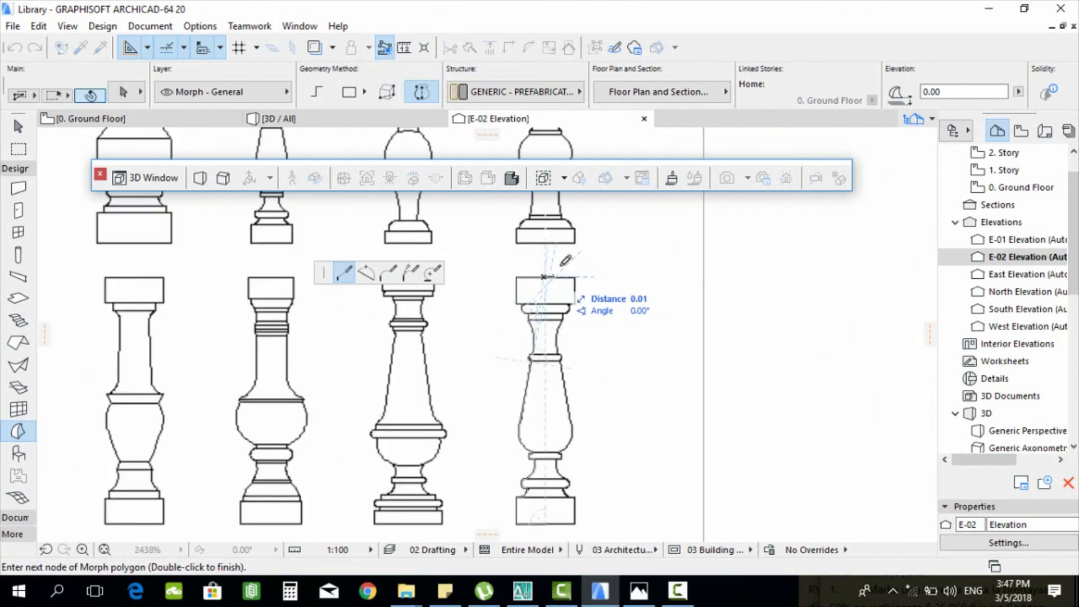
pyautogui.scroll(-4, 565, 262)
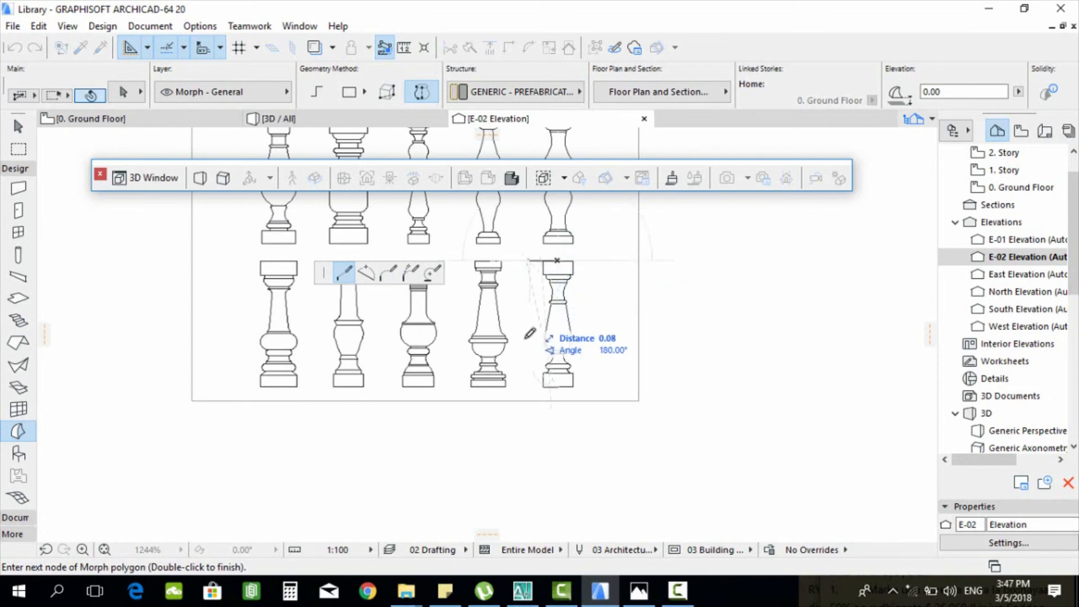
pyautogui.scroll(10, 580, 387)
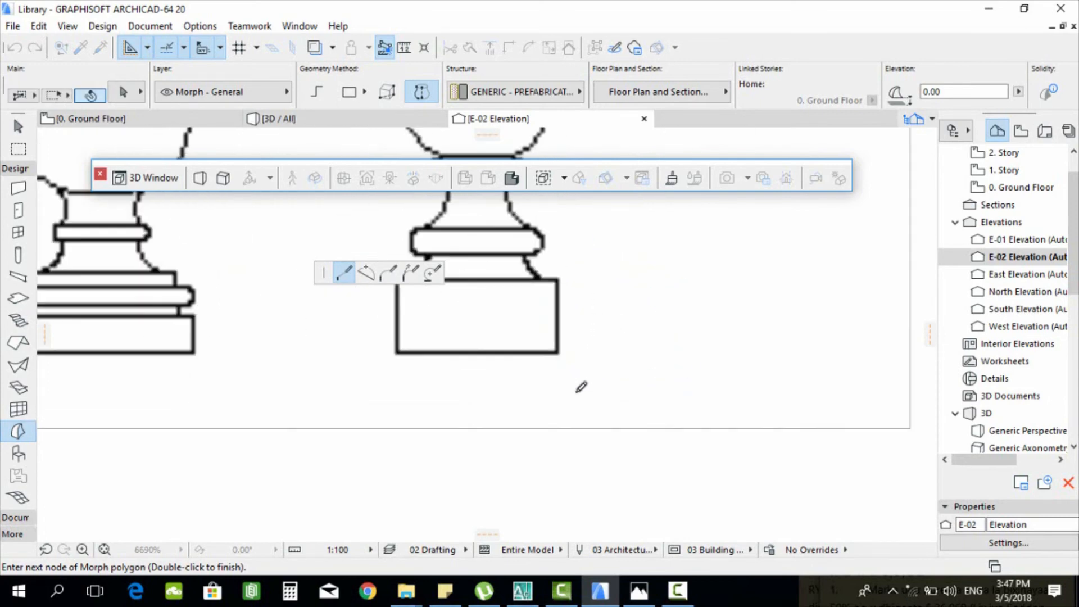
pyautogui.click(482, 363)
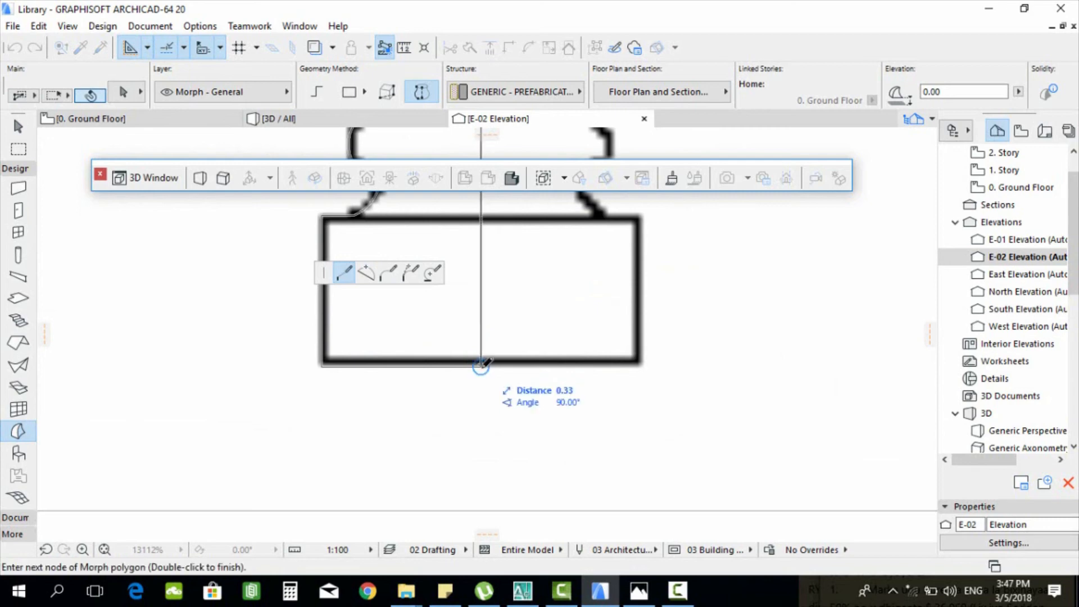
pyautogui.scroll(4, 487, 346)
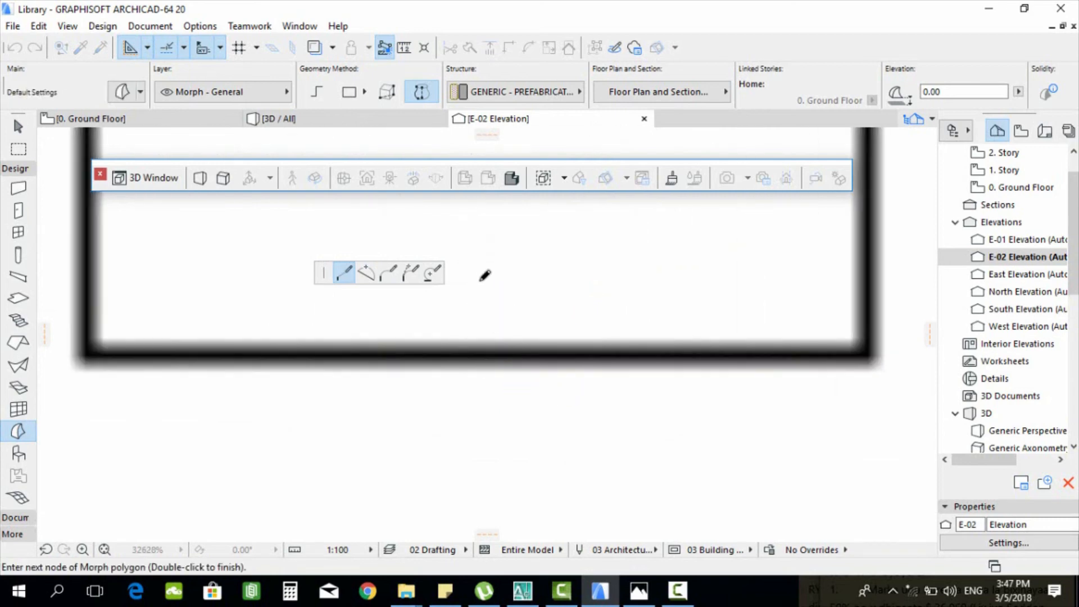
pyautogui.doubleClick(480, 359)
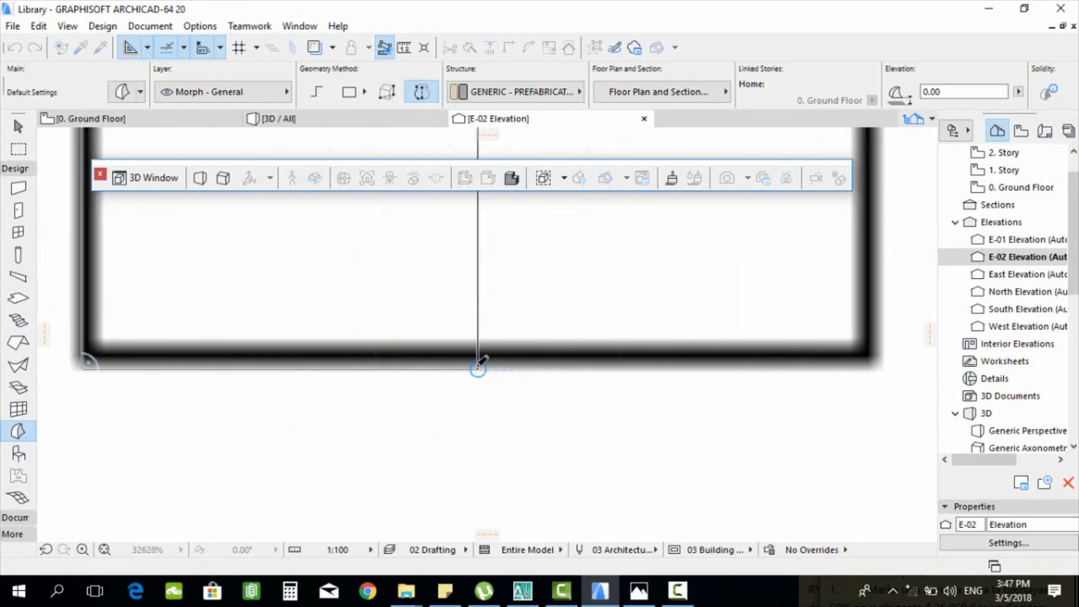
# Step: Define the revolution axis along the baluster's vertical centre line and revolve the profile 360° into a solid morph
pyautogui.scroll(-5, 505, 421)
pyautogui.scroll(-3, 507, 426)
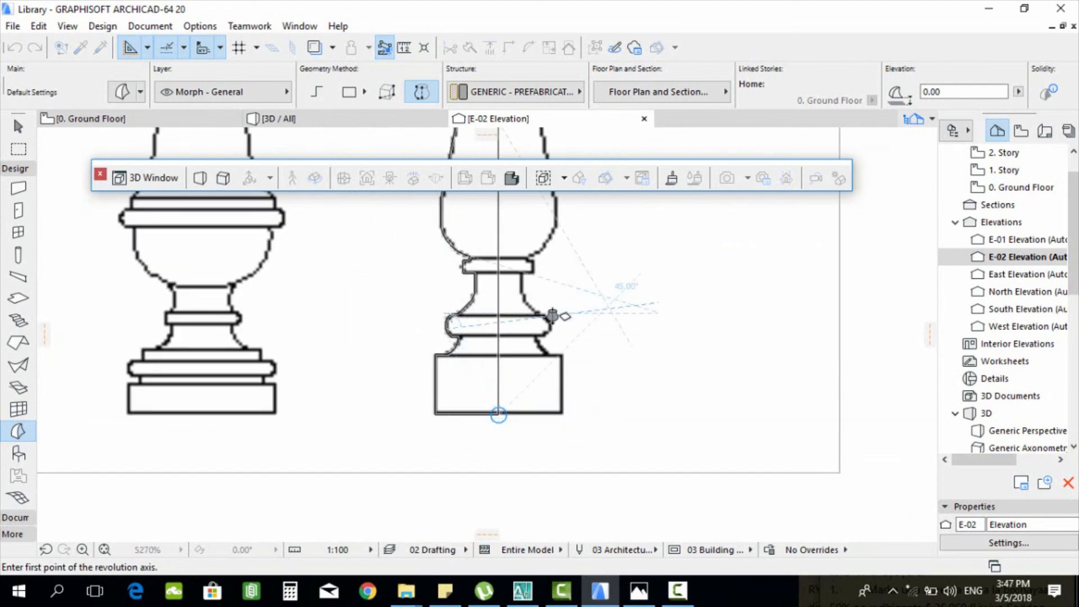
pyautogui.scroll(1, 469, 454)
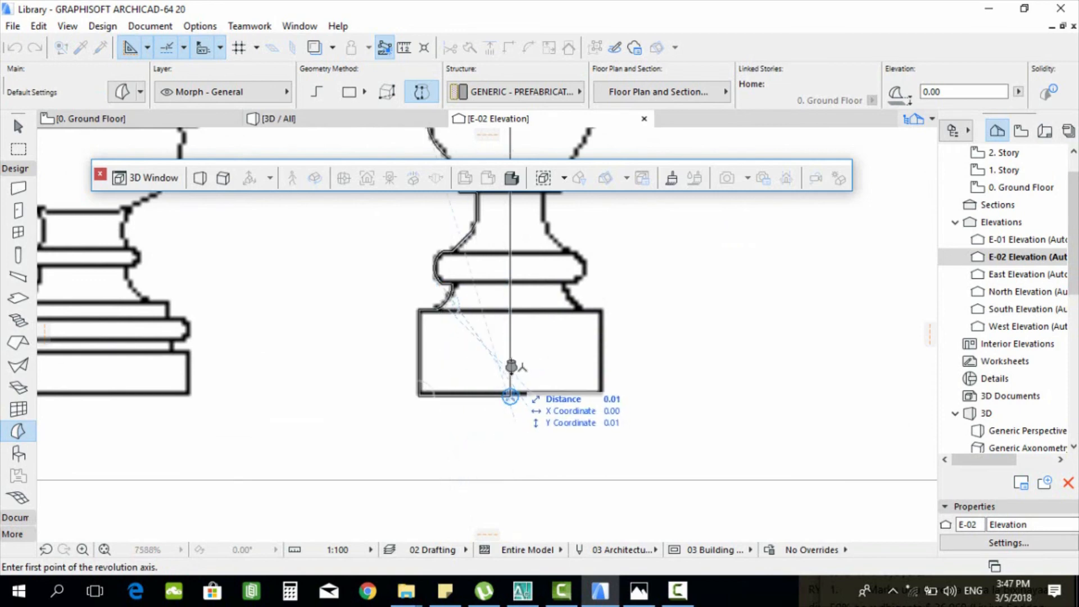
pyautogui.click(511, 368)
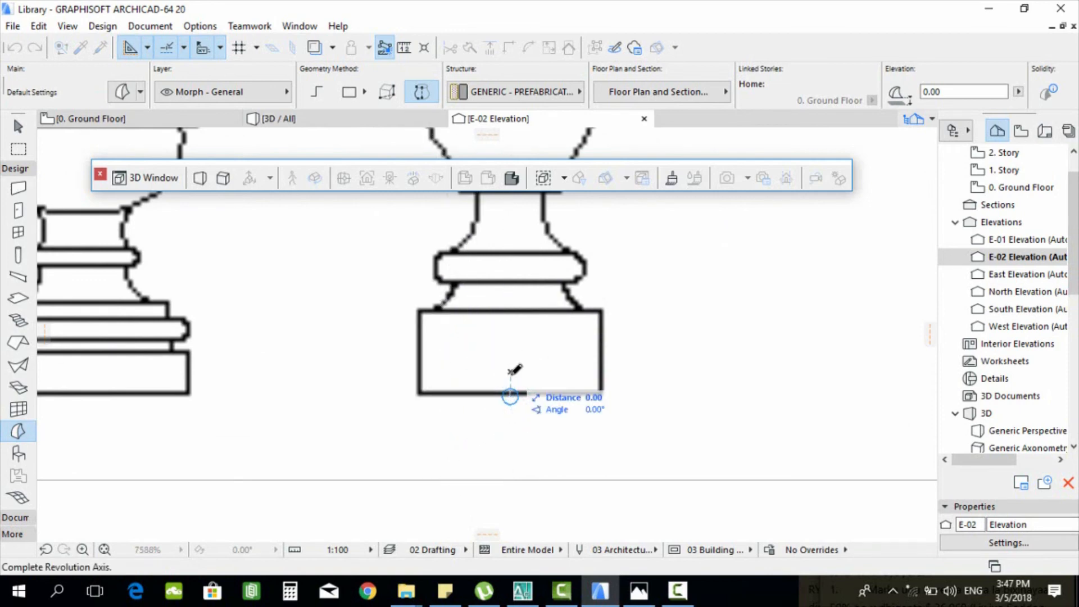
pyautogui.scroll(-4, 520, 400)
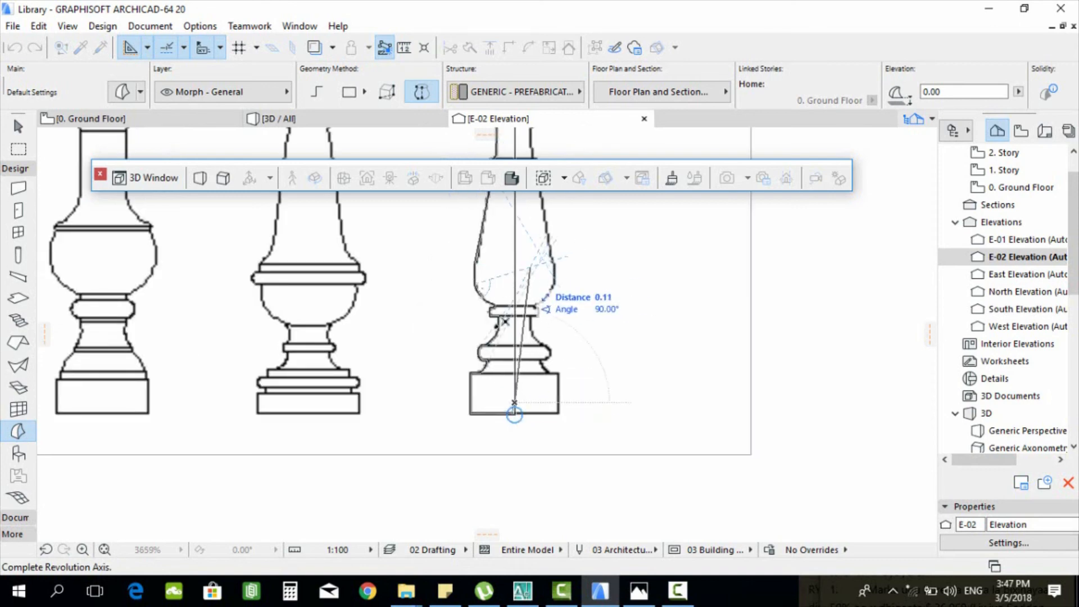
pyautogui.scroll(4, 514, 415)
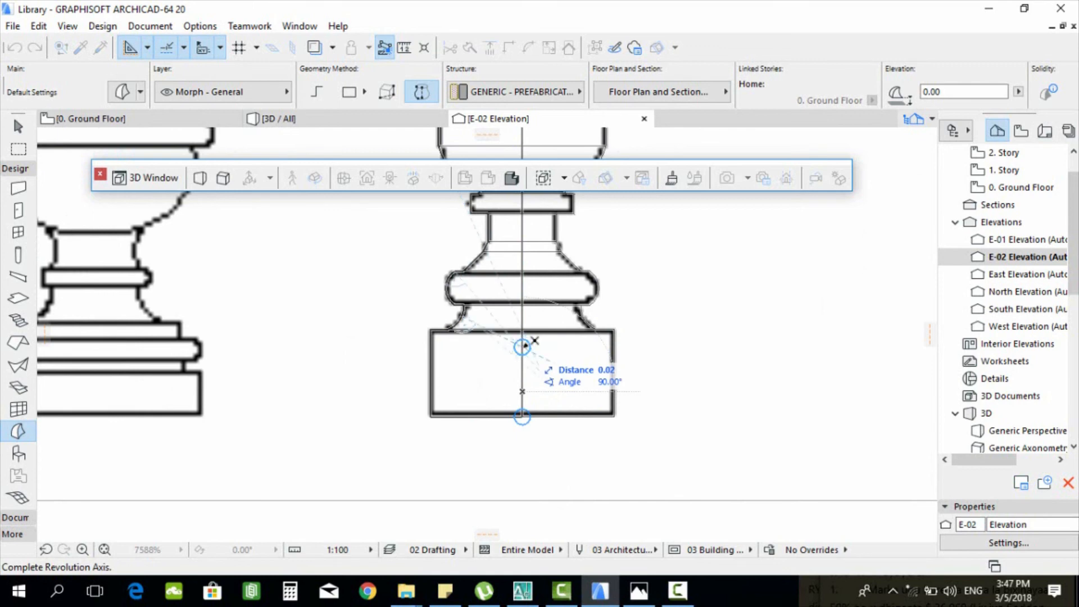
pyautogui.click(523, 346)
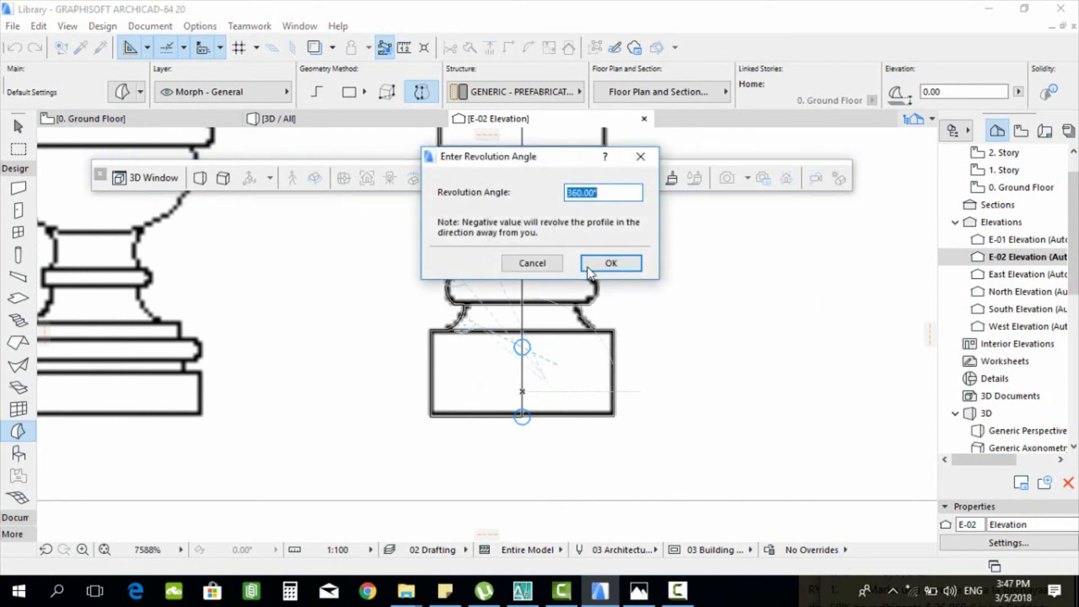
pyautogui.click(611, 263)
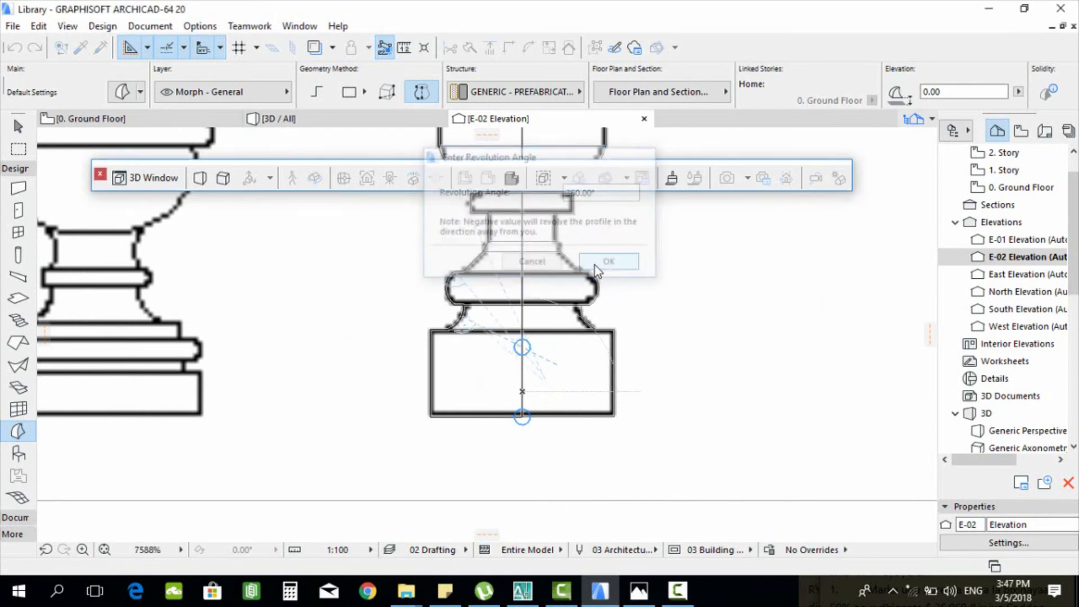
pyautogui.scroll(-5, 588, 372)
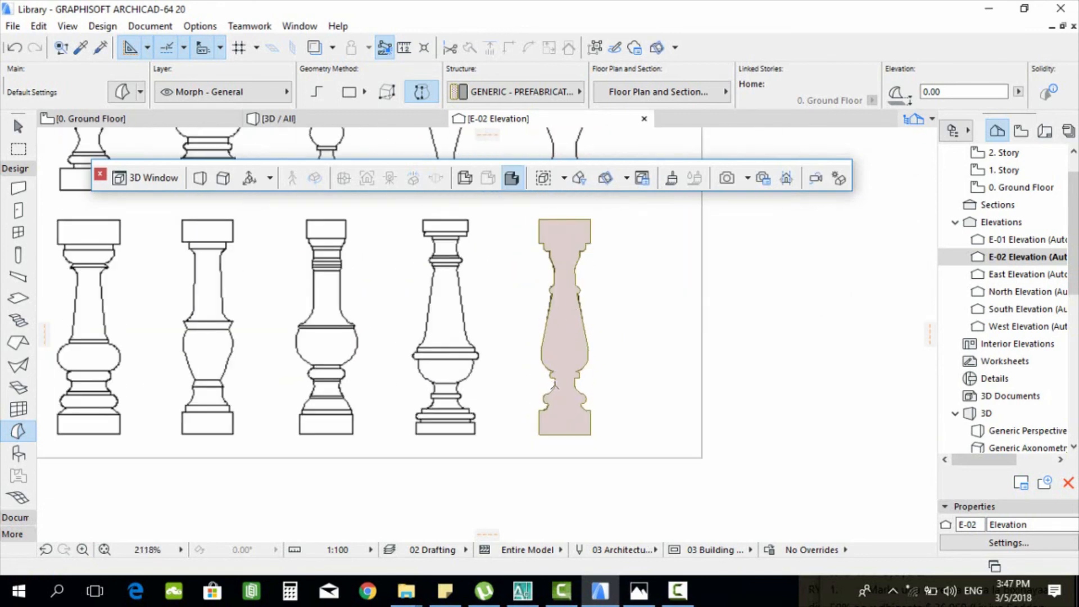
# Step: Examine the revolved baluster's shape from several angles in the 3D view
pyautogui.press('F3')
pyautogui.scroll(4, 569, 462)
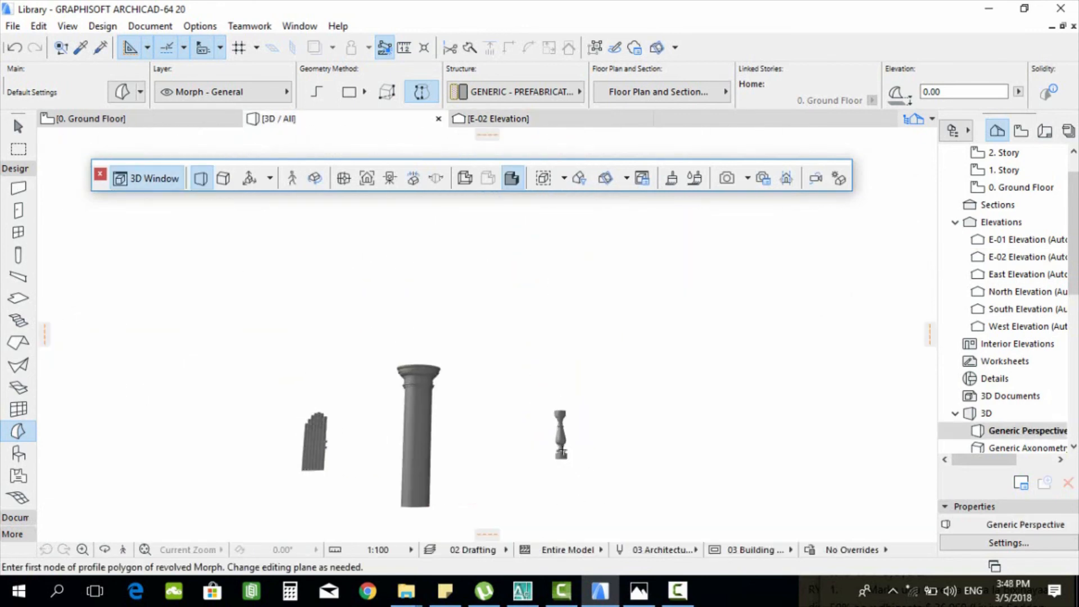
pyautogui.scroll(5, 569, 462)
pyautogui.scroll(-3, 553, 497)
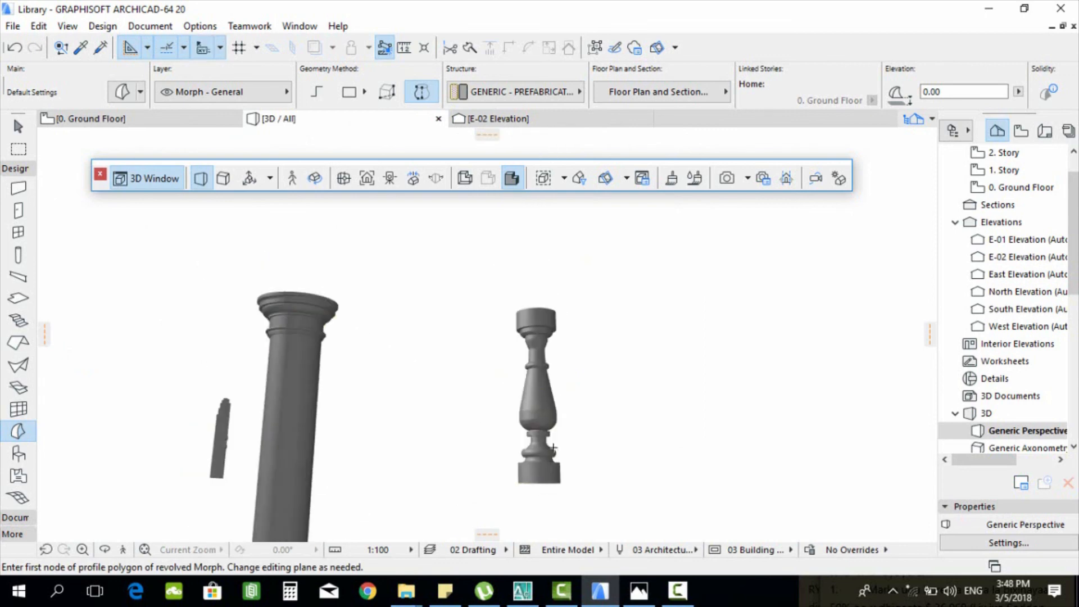
pyautogui.keyDown('shift'); pyautogui.moveTo(555, 441); pyautogui.dragTo(554, 406, button='middle'); pyautogui.keyUp('shift')
pyautogui.keyDown('shift'); pyautogui.moveTo(553, 450); pyautogui.dragTo(545, 465, button='middle'); pyautogui.keyUp('shift')
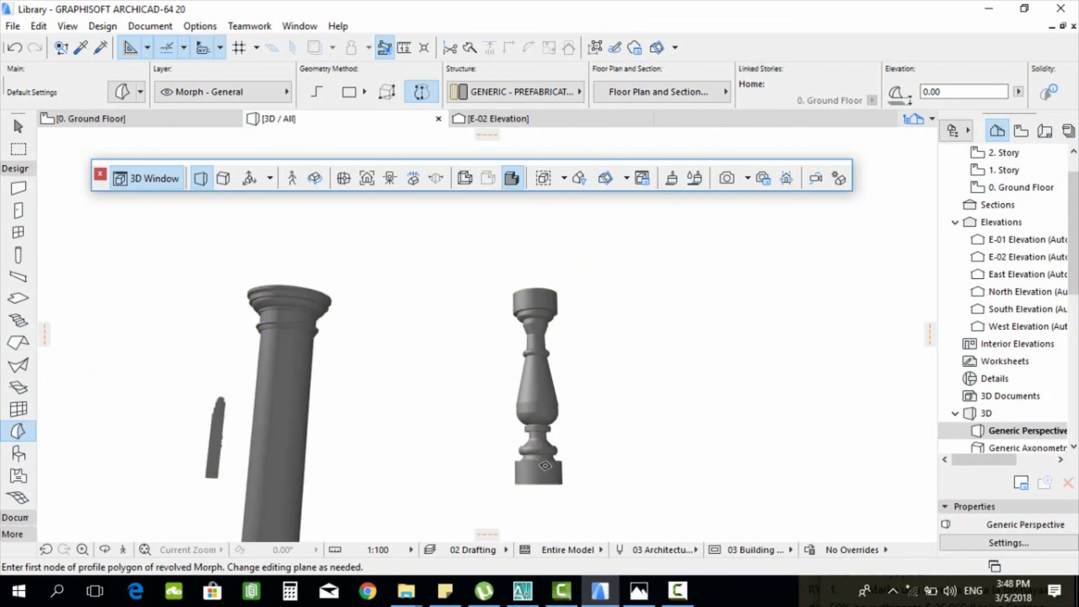
pyautogui.scroll(1, 543, 463)
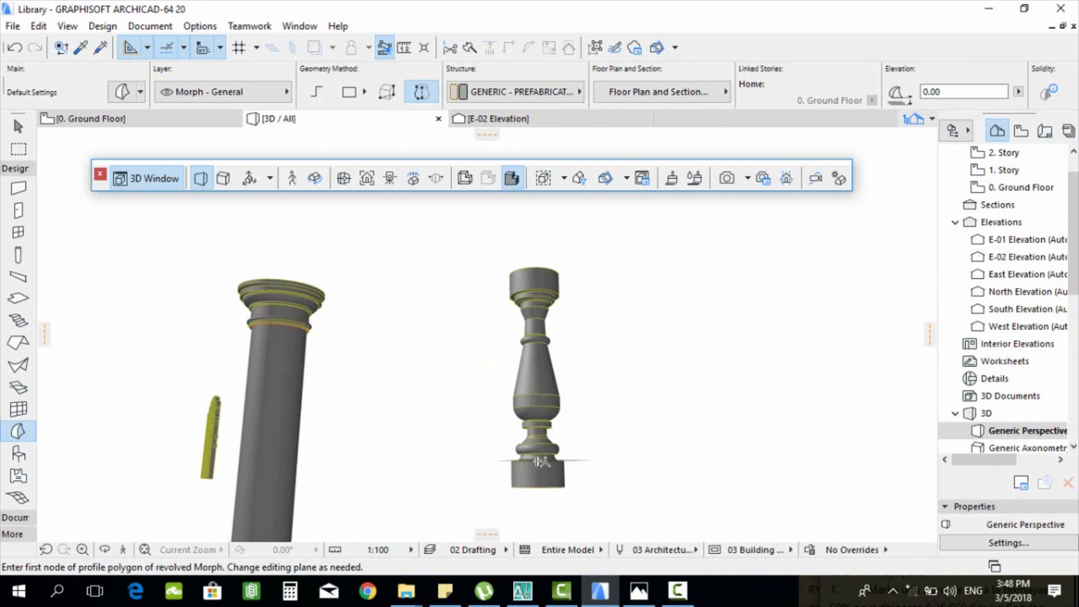
pyautogui.scroll(2, 540, 460)
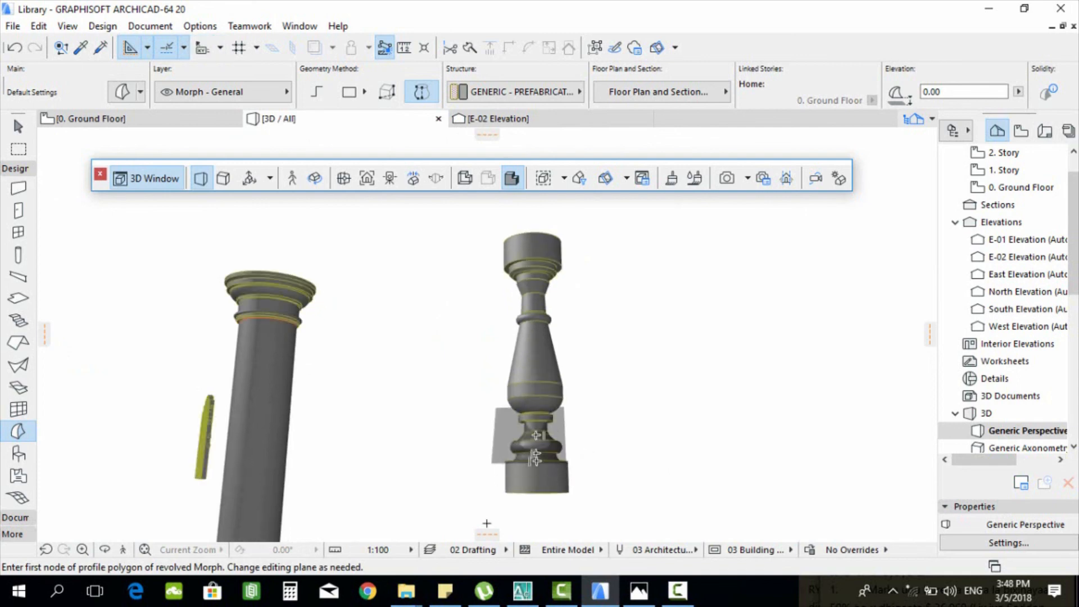
pyautogui.click(105, 549)
pyautogui.moveTo(584, 373); pyautogui.dragTo(585, 285)
pyautogui.scroll(1, 586, 285)
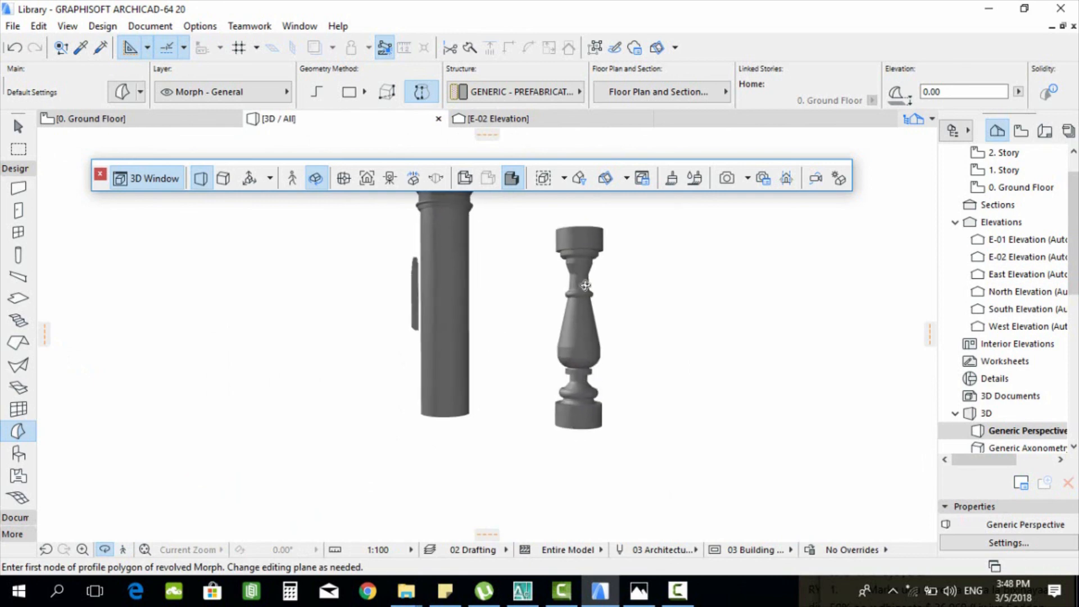